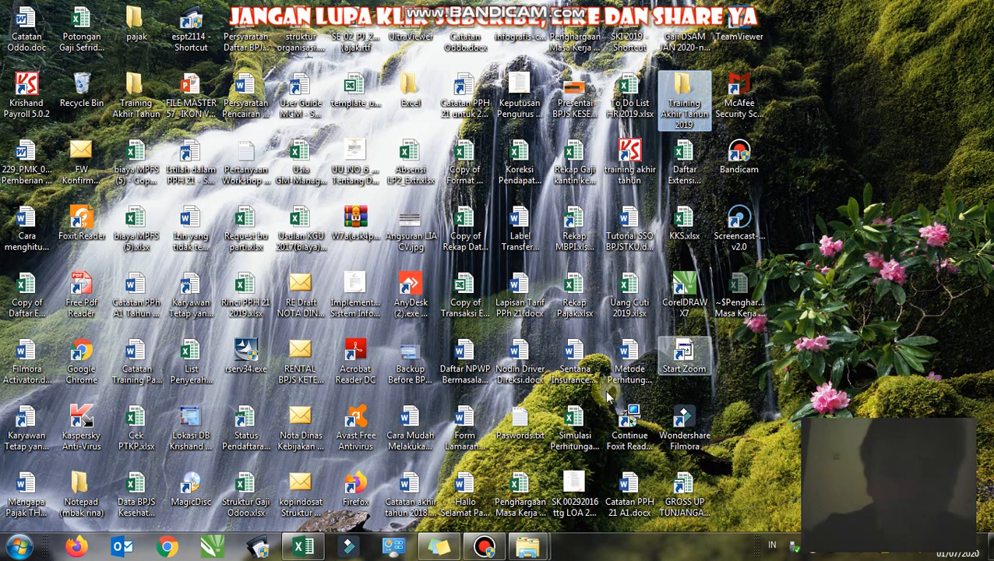
Try to open a new Excel window and bring the blank workbook to the front
left_click(326, 548)
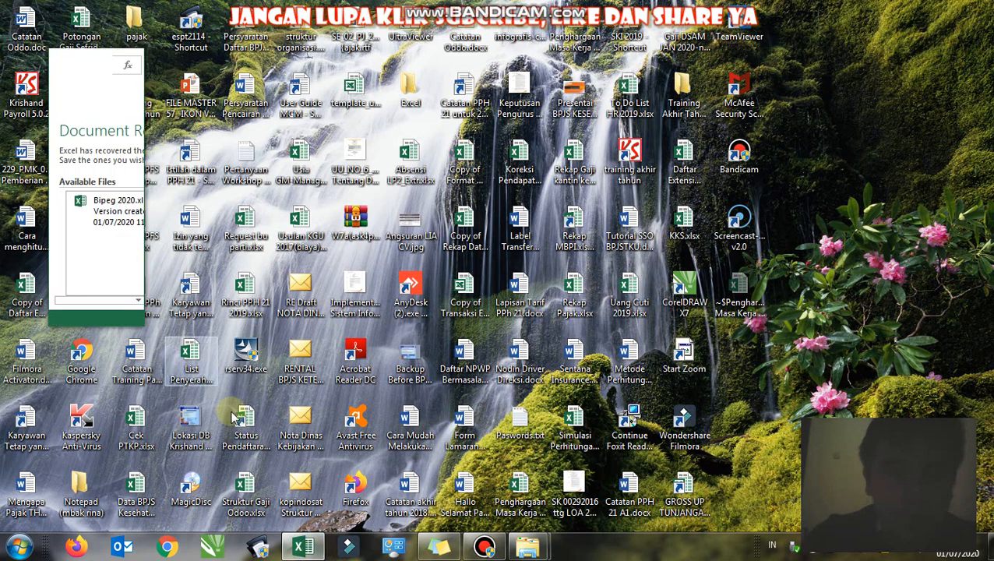
right_click(303, 547)
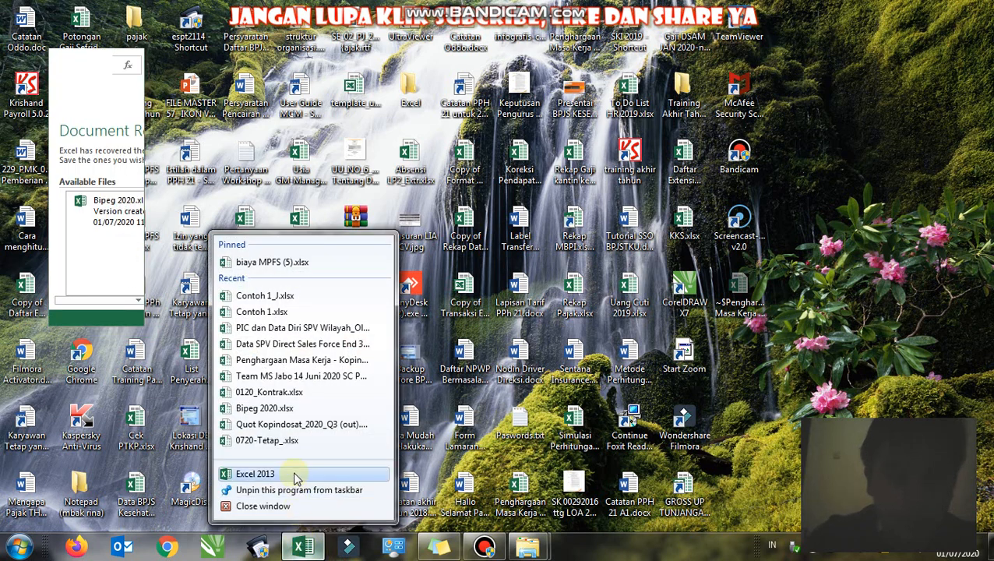
left_click(296, 474)
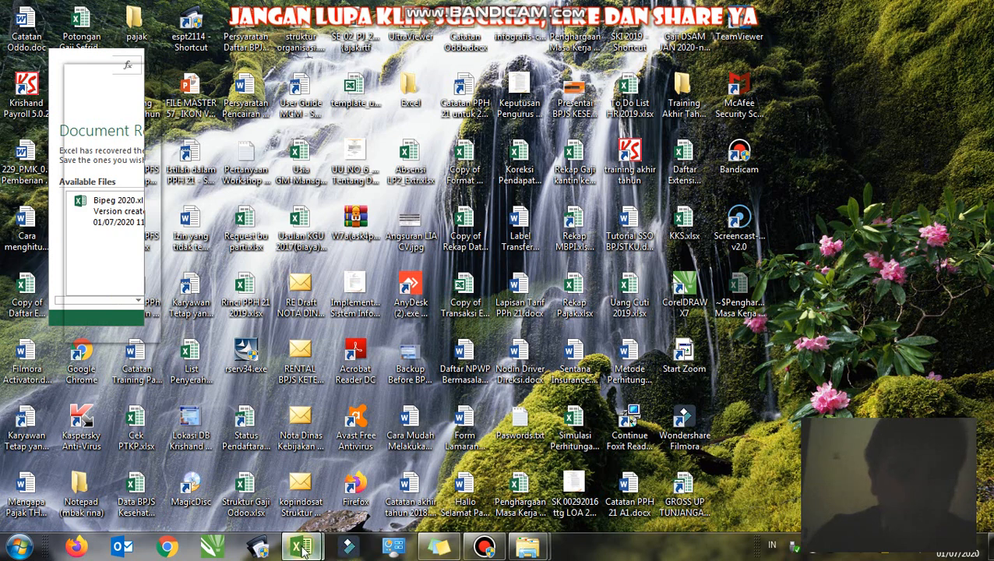
mouse_move(302, 550)
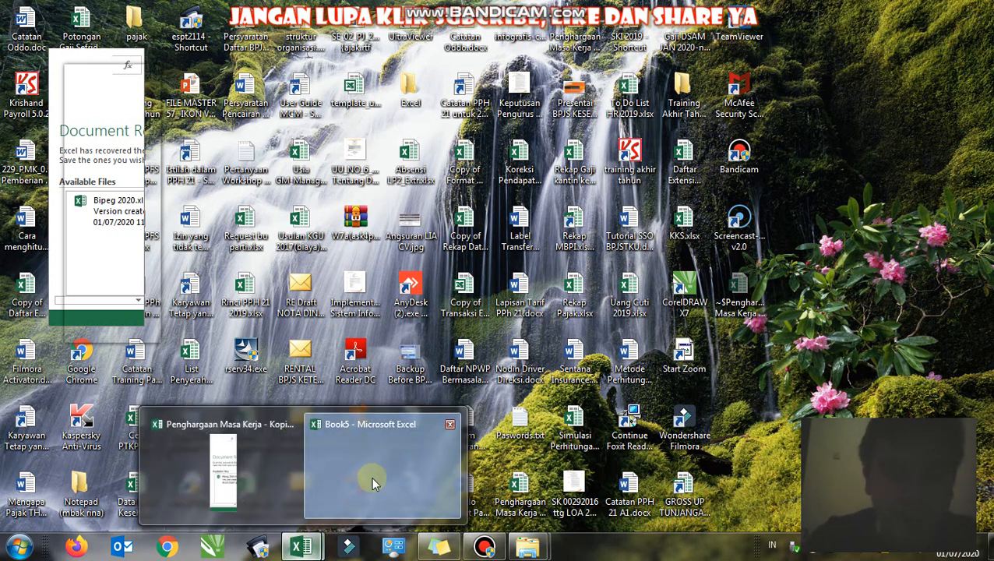
left_click(372, 479)
mouse_move(305, 549)
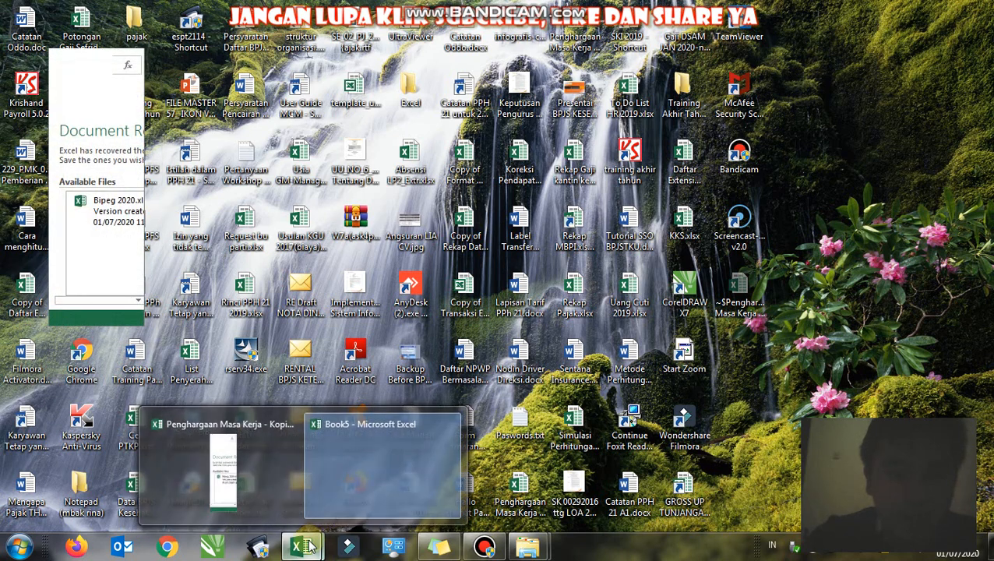
left_click(90, 69)
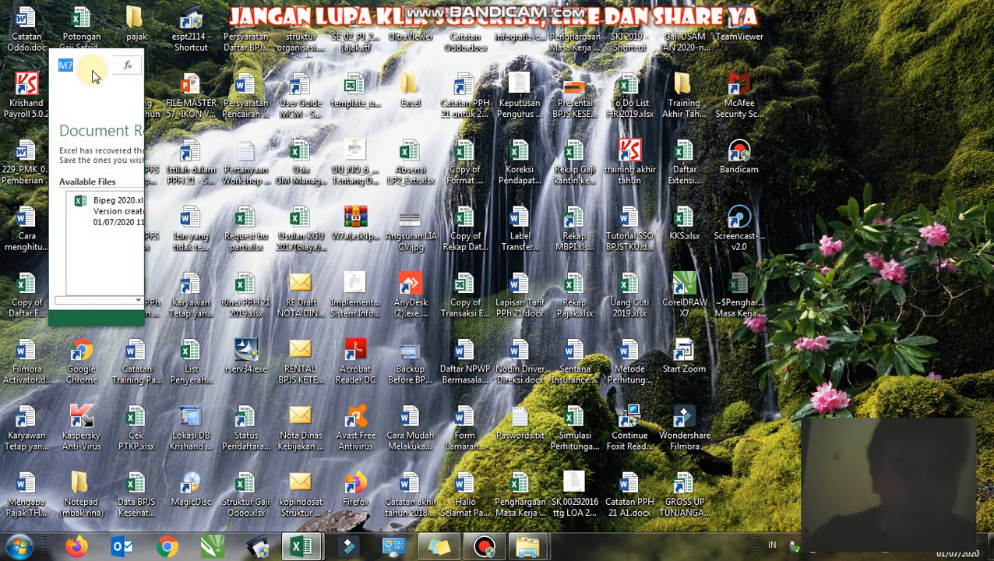
Start another Excel window at full size and open the recent workbook Contoh 1.xlsx from the Tutorial Youtube folder
right_click(301, 547)
left_click(299, 474)
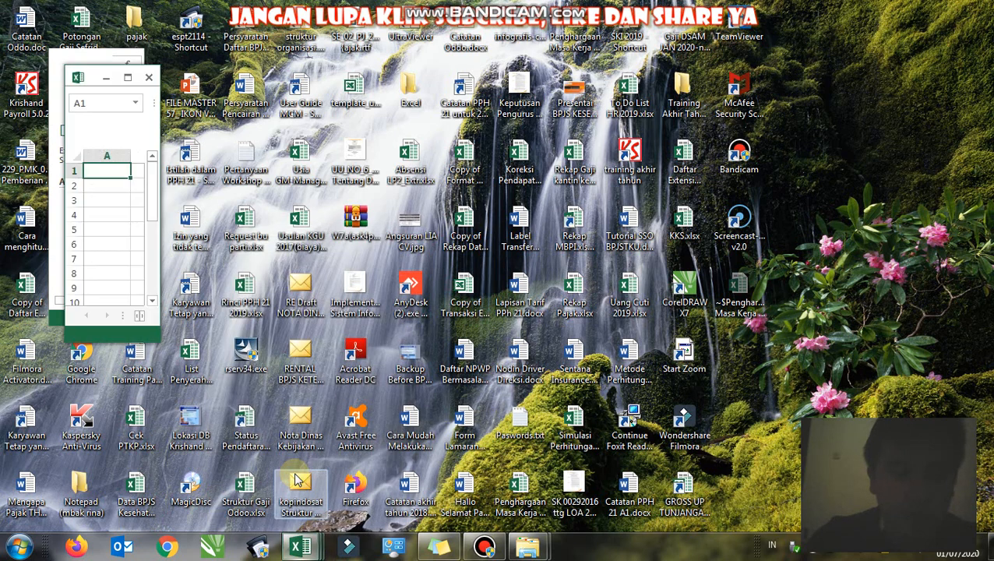
left_click(127, 77)
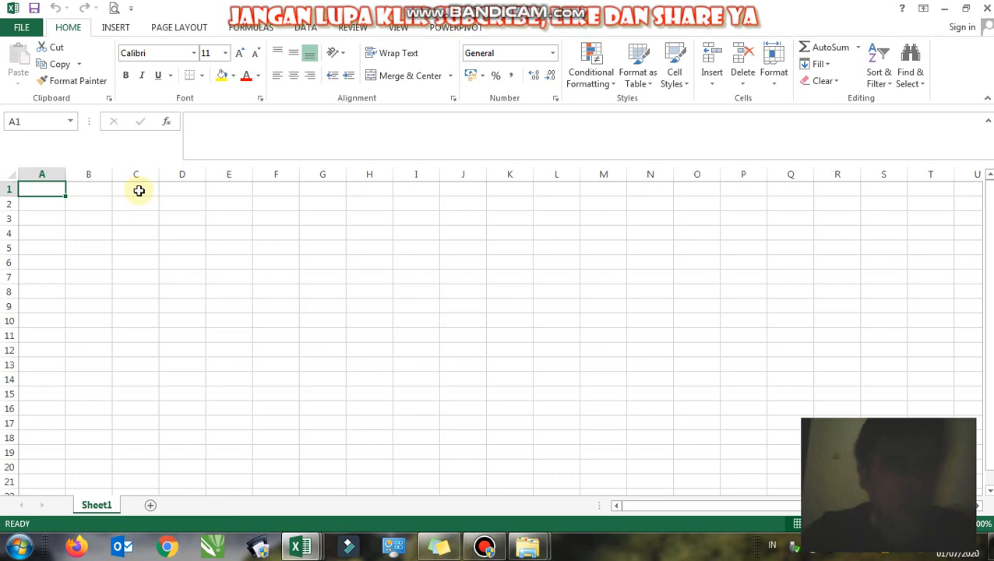
left_click(25, 27)
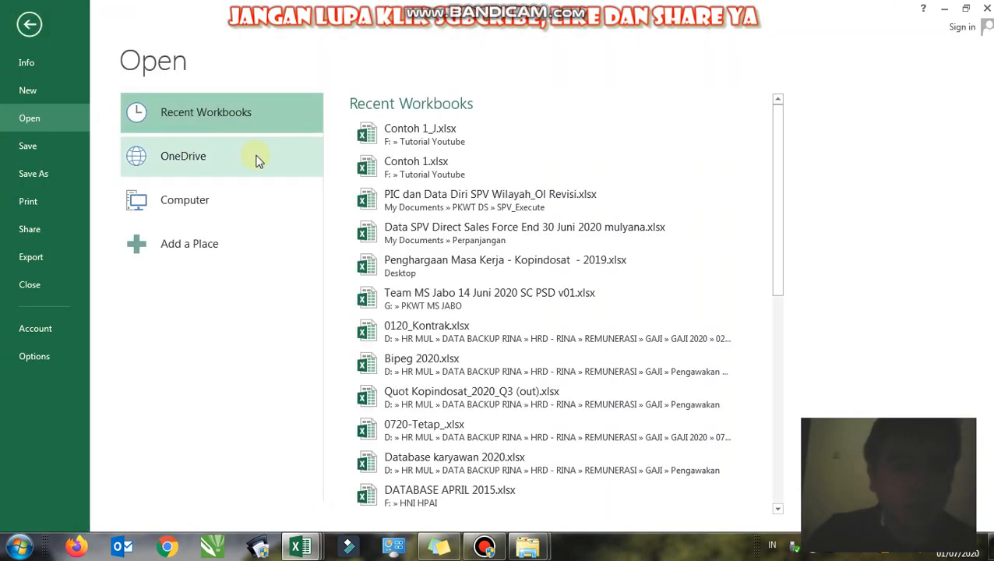
left_click(396, 163)
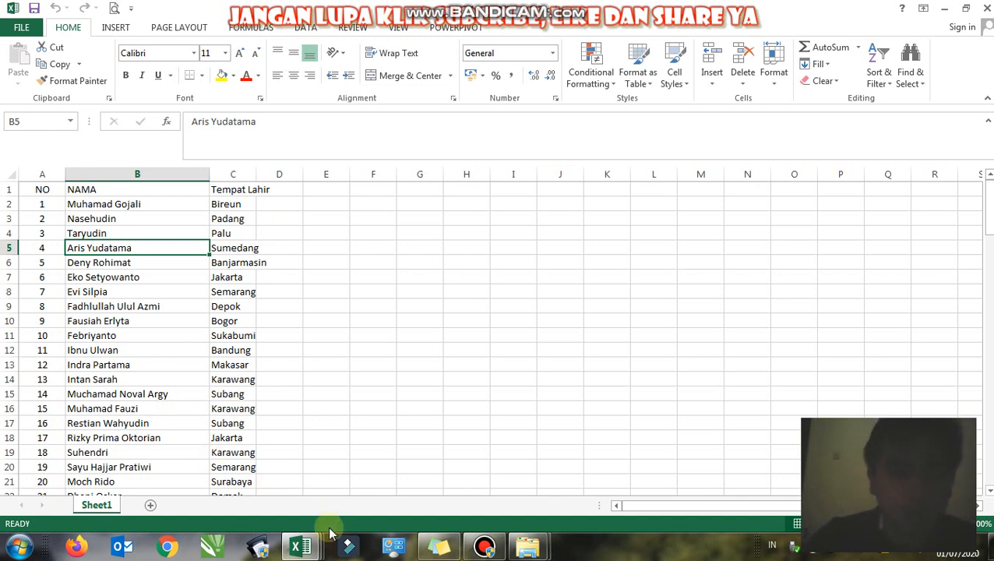
left_click(499, 549)
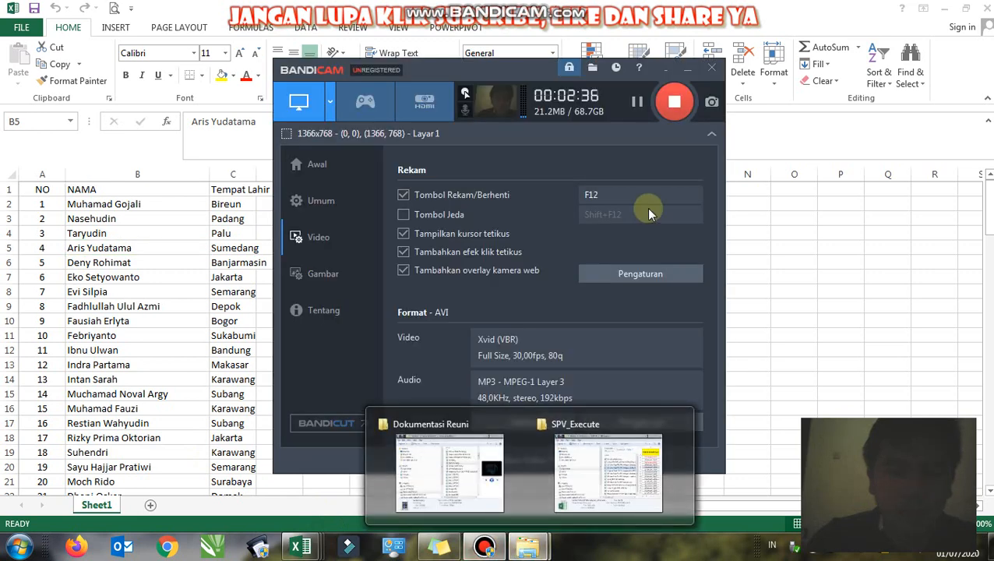
left_click(685, 68)
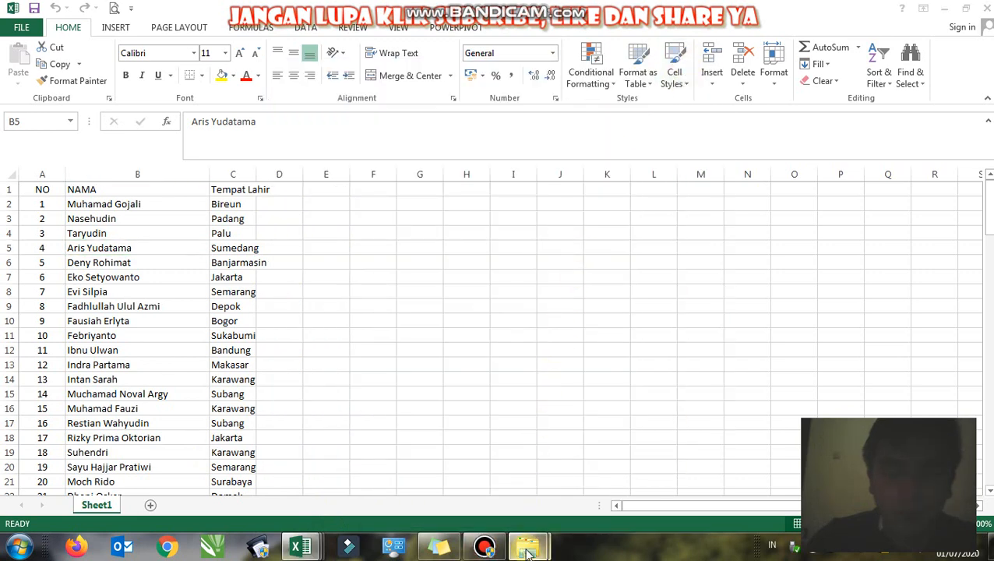
mouse_move(527, 548)
left_click(594, 469)
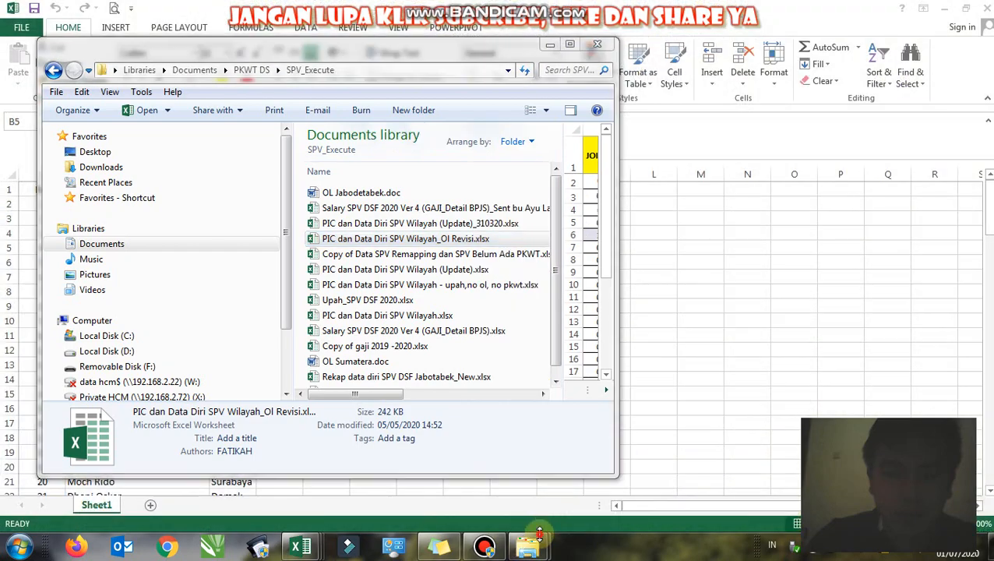
mouse_move(527, 548)
left_click(468, 481)
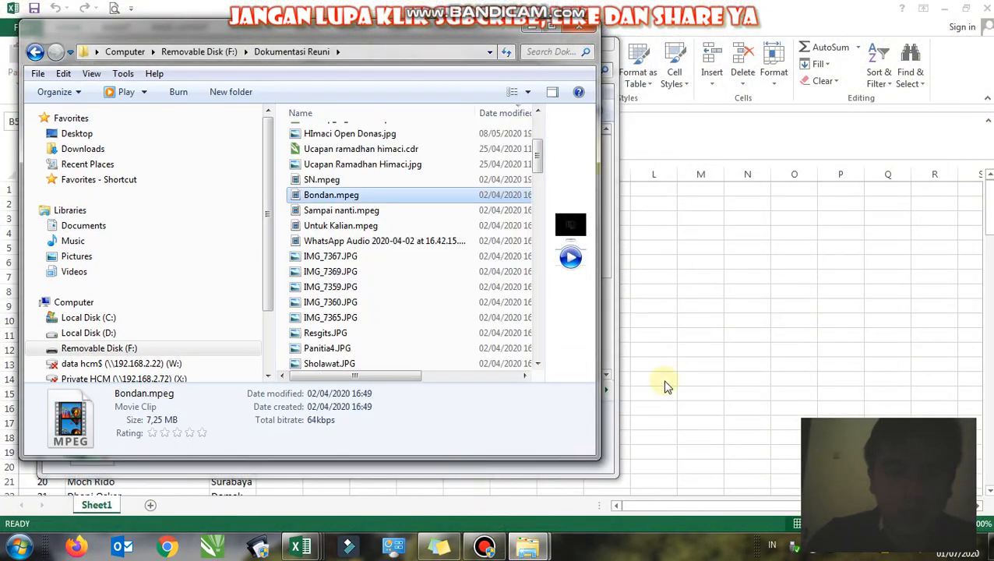
left_click(738, 365)
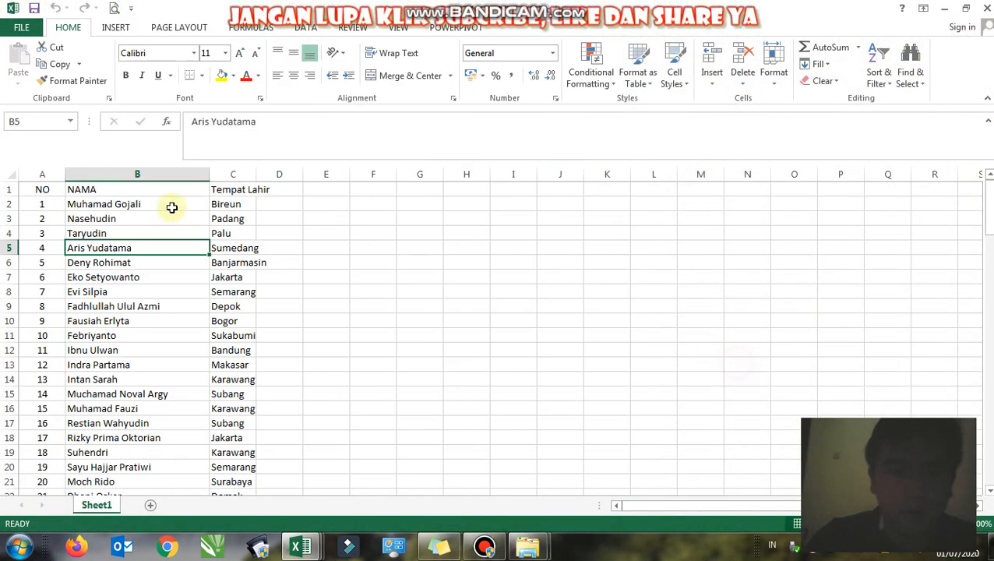
Open the recent workbook Contoh 1_J.xlsx from the Tutorial Youtube folder
left_click(21, 27)
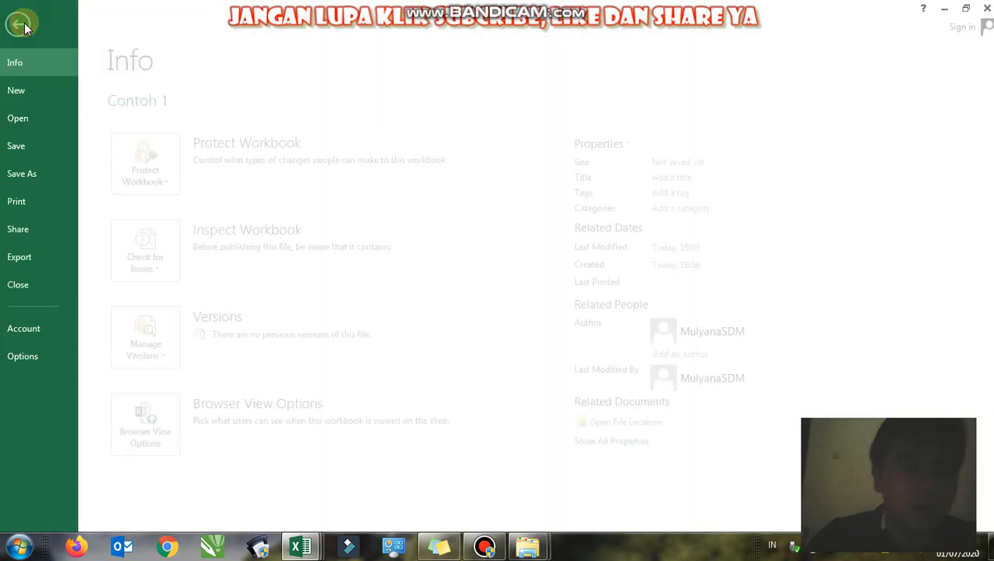
left_click(44, 121)
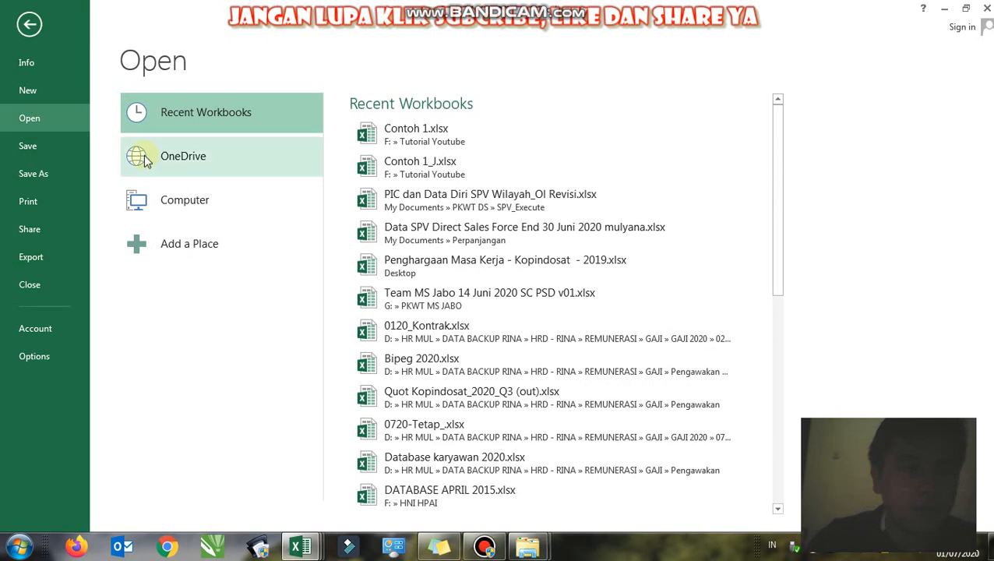
left_click(420, 171)
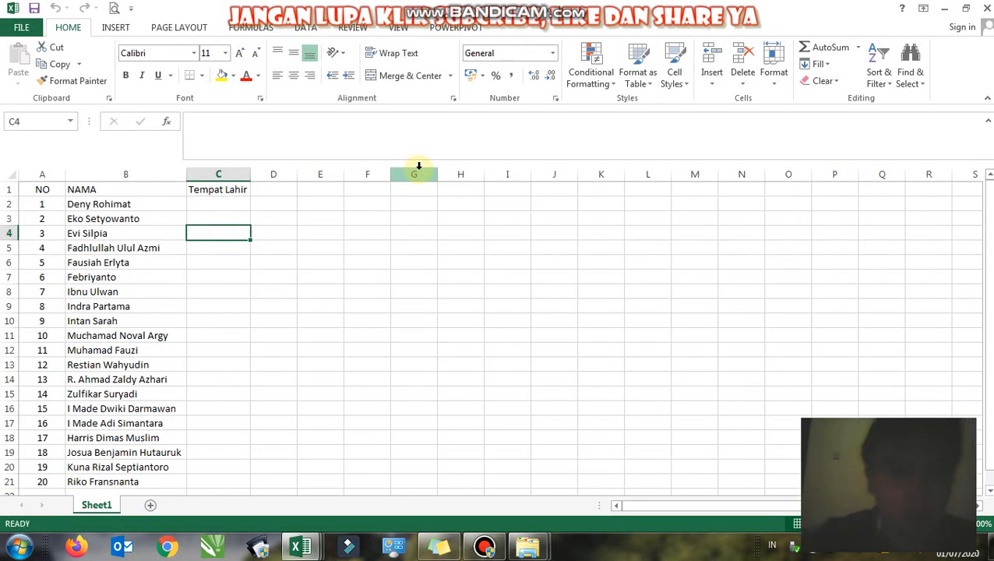
left_click(129, 204)
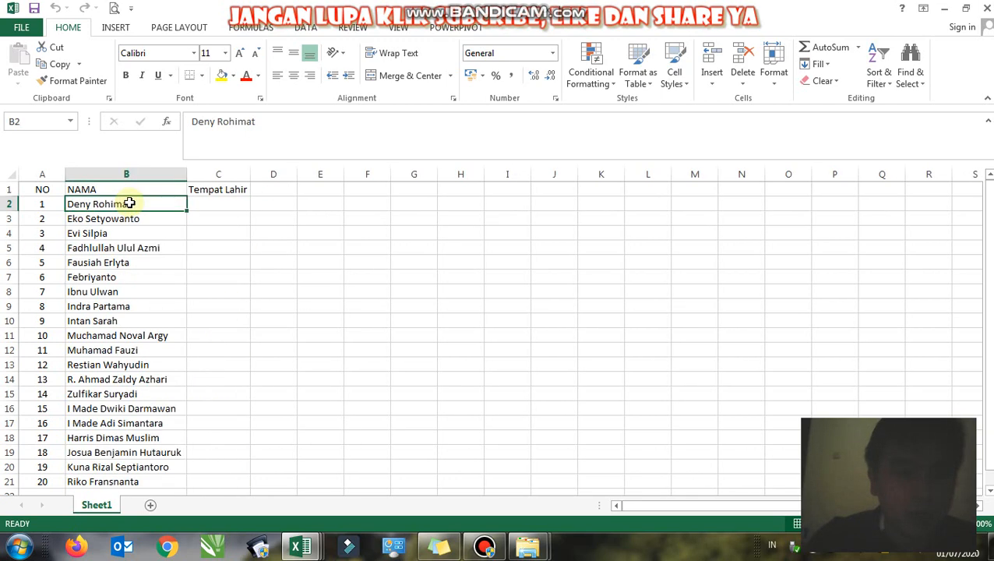
double_click(208, 201)
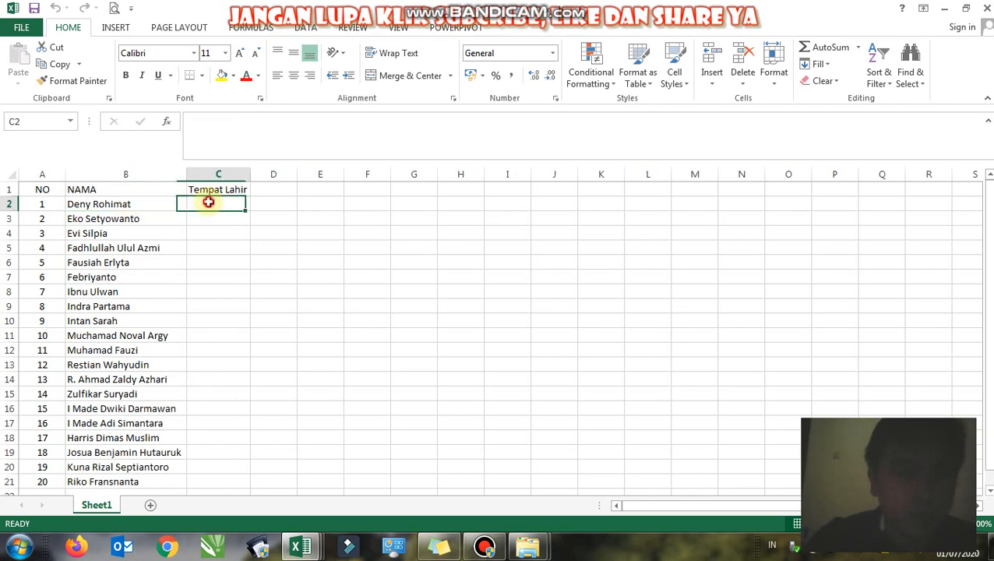
left_click(211, 245)
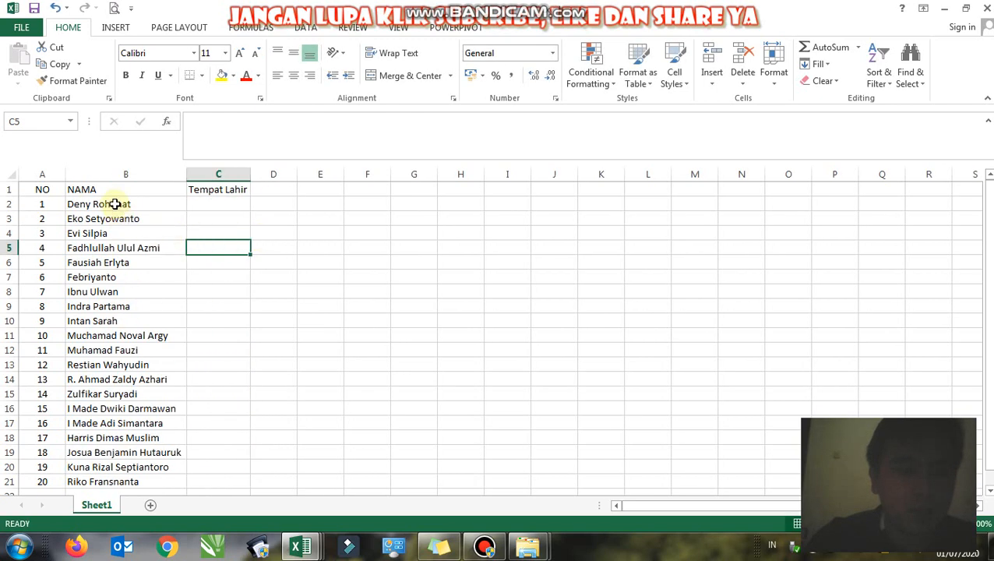
Copy the first name in cell B2 and use it as the Find search term in Contoh 1.xlsx
left_click(115, 204)
key("ctrl+c")
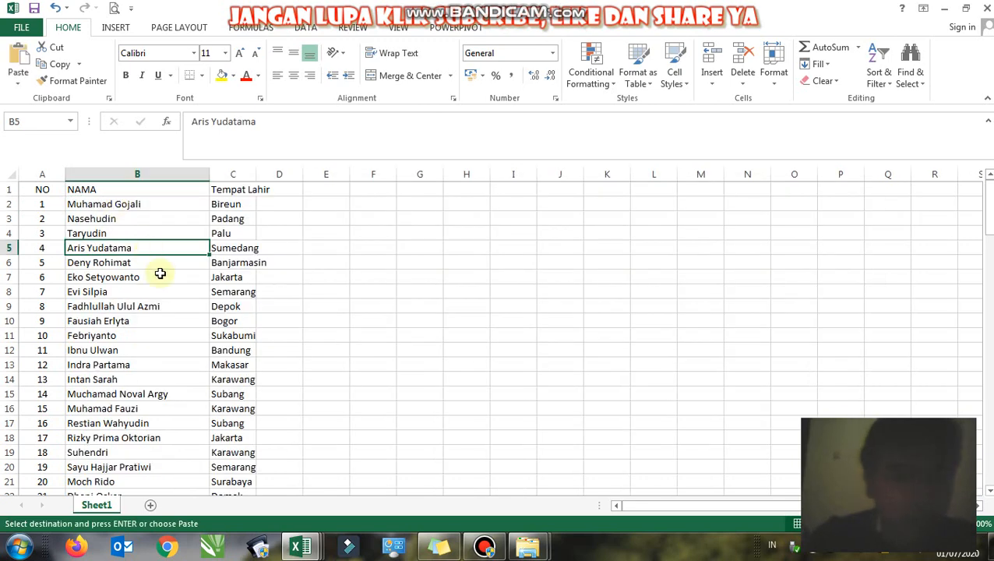
left_click(159, 274)
key("ctrl+f")
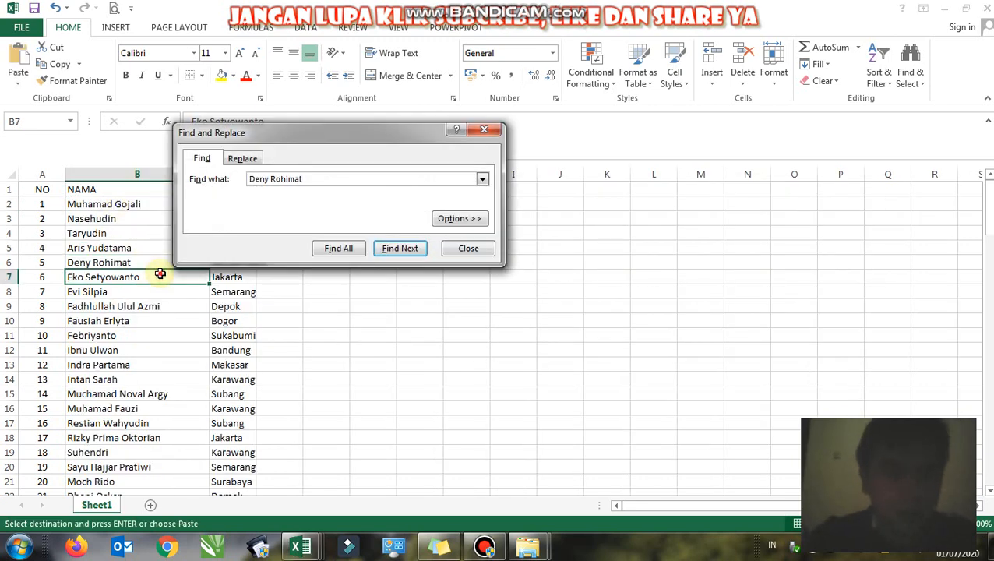
left_click(159, 273)
key("Return")
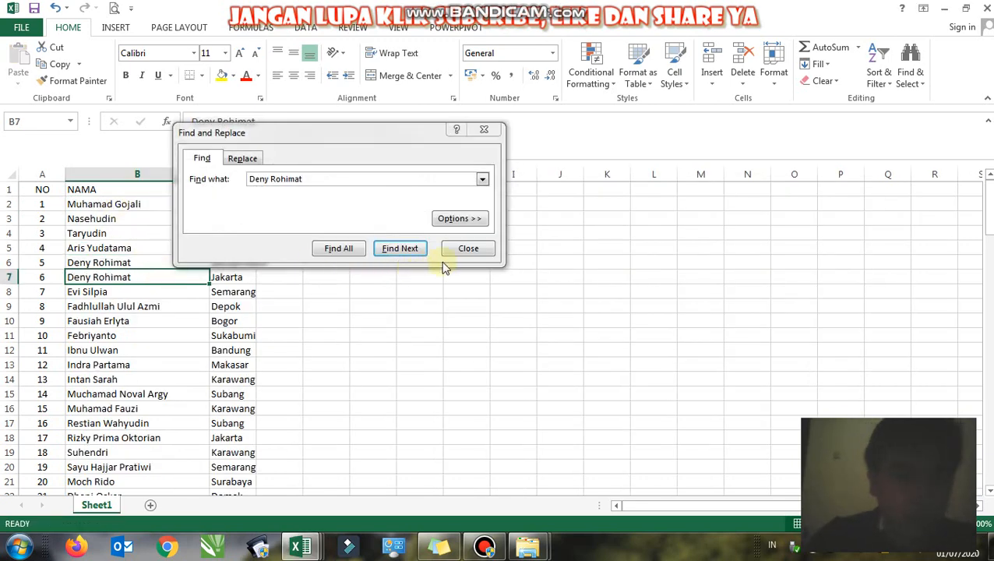
left_click(475, 249)
left_click(475, 249)
key("ctrl+z")
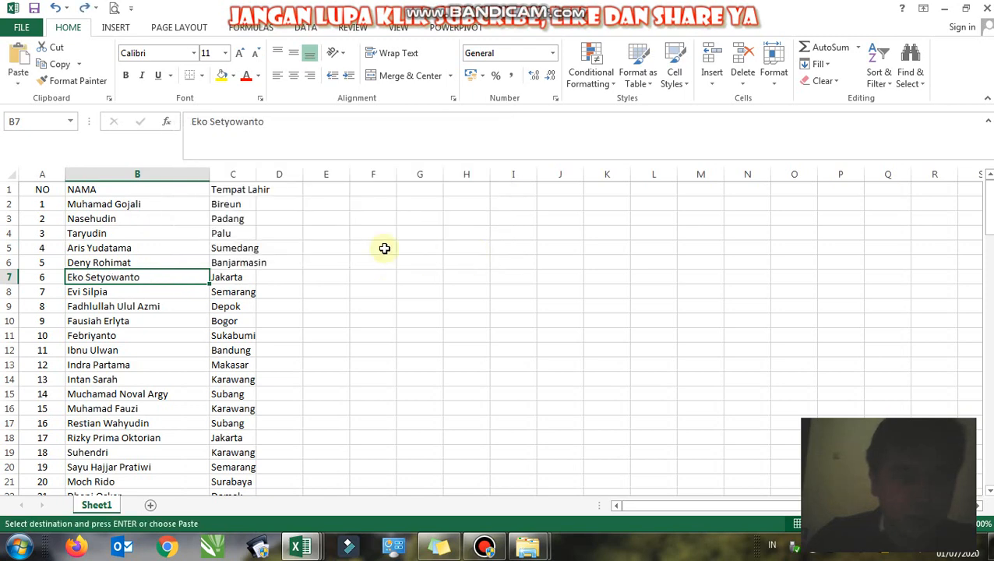
Search Contoh 1.xlsx for the copied name with Find
key("ctrl+f")
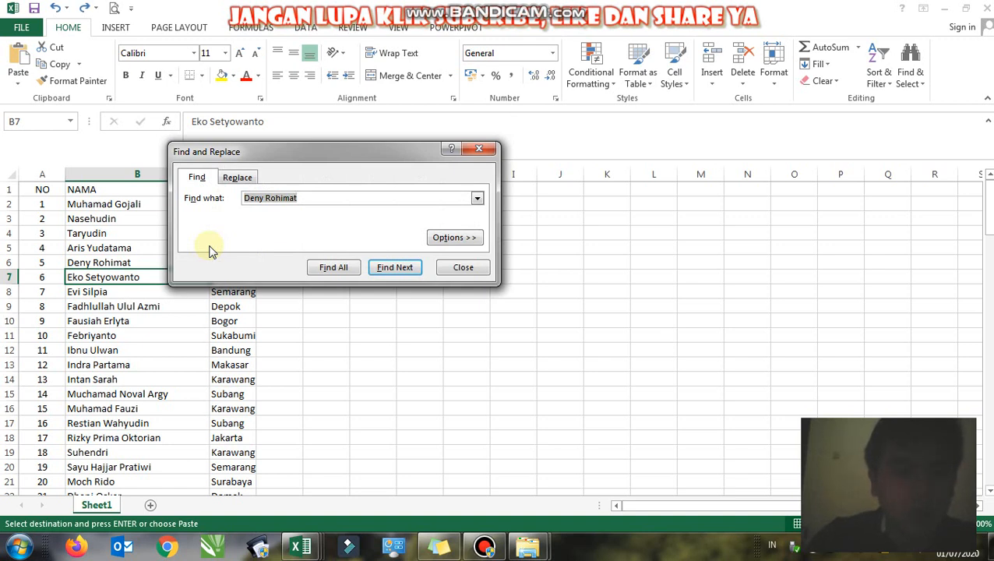
key("Return")
key("Escape")
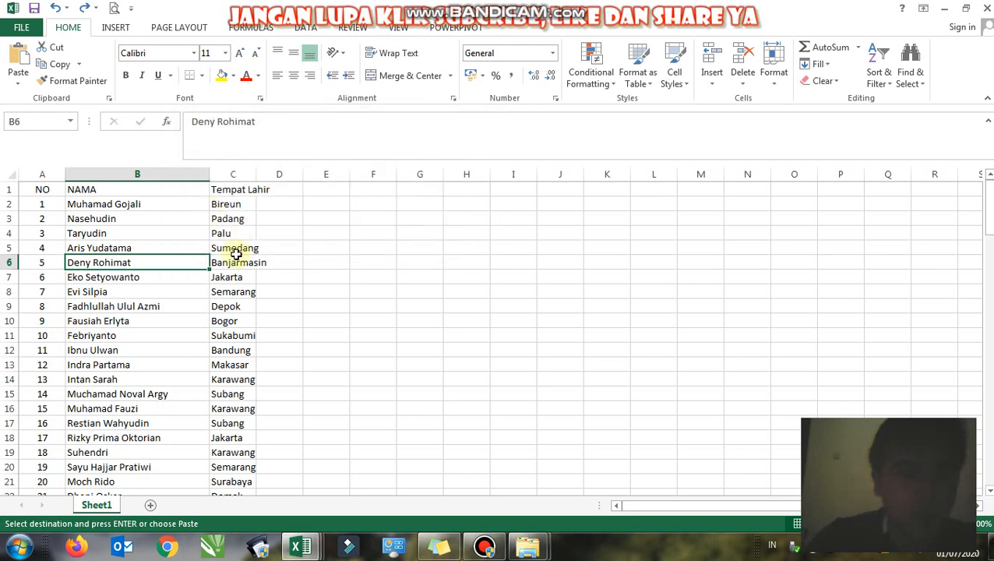
Copy the birthplace Banjarmasin from cell C6 of Contoh 1.xlsx into cell C2 of Contoh 1_J.xlsx
left_click(231, 262)
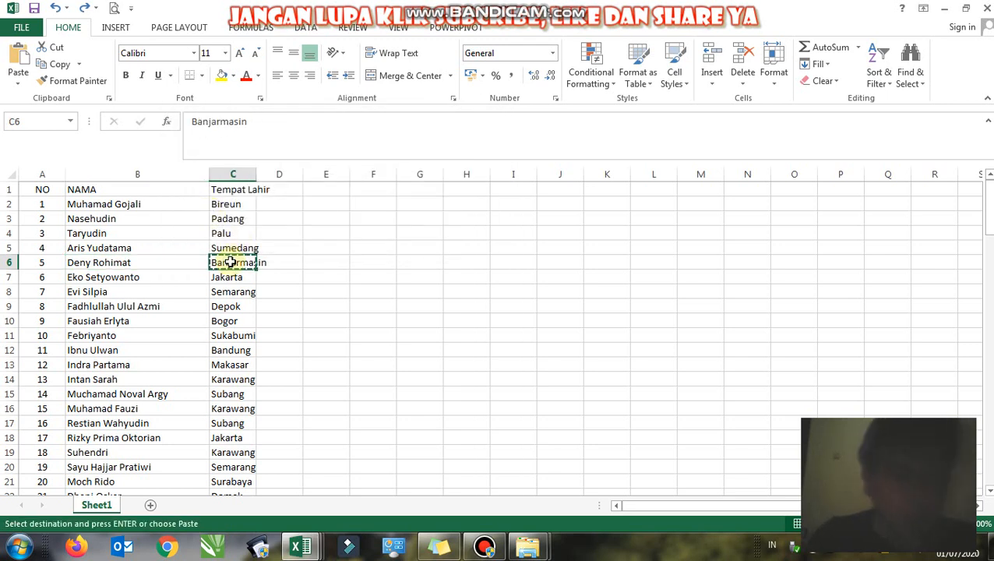
mouse_move(303, 549)
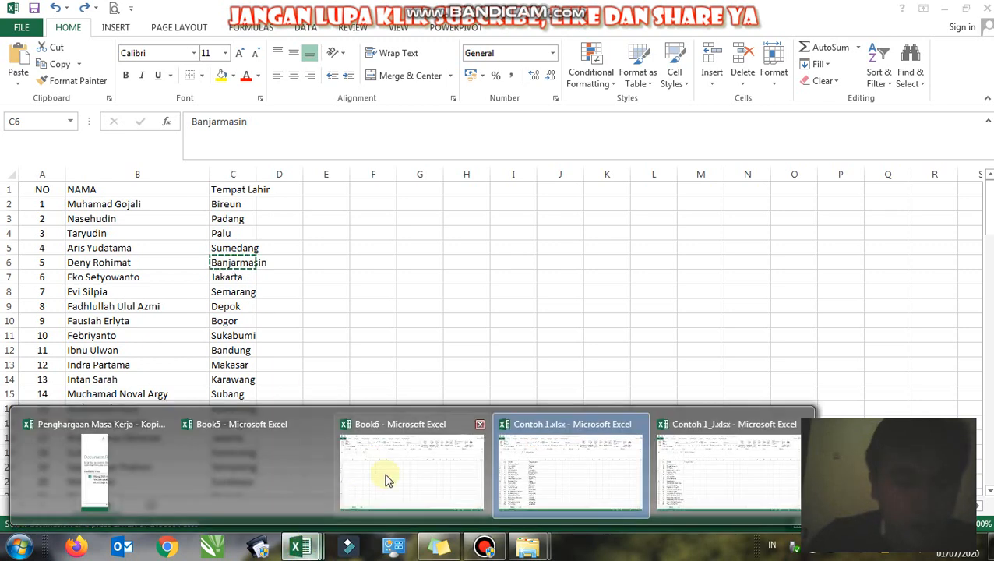
left_click(743, 482)
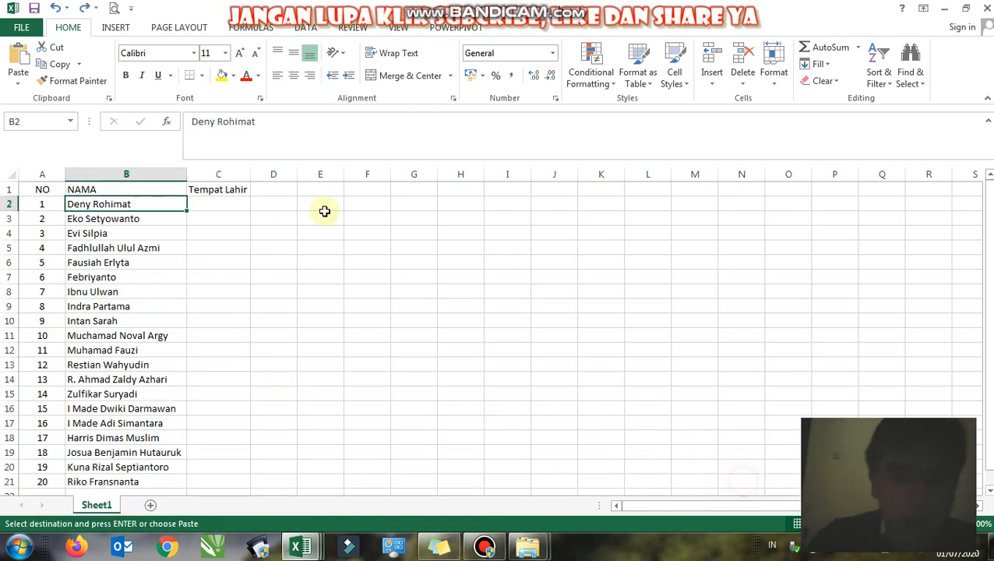
left_click(228, 204)
key("ctrl+v")
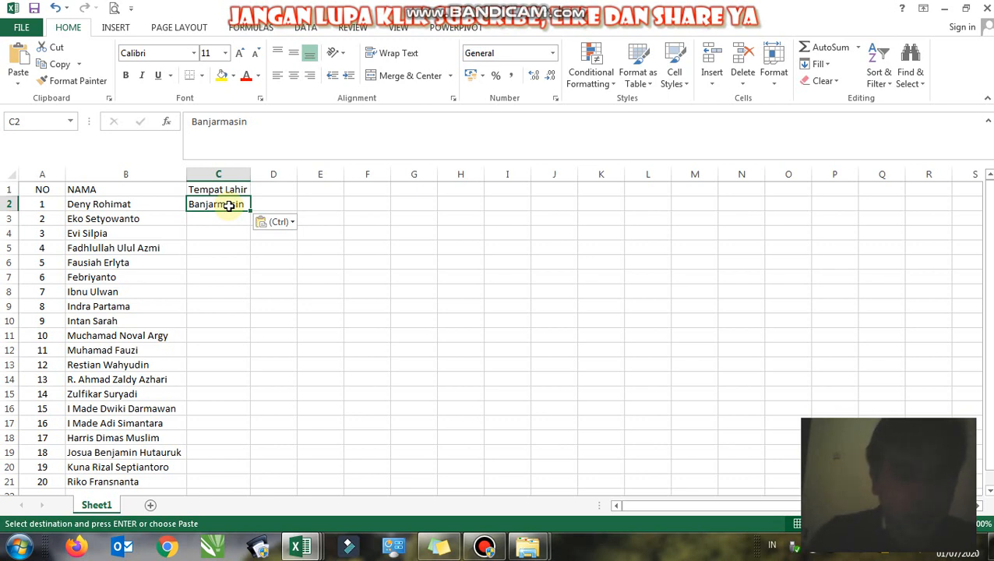
Begin a VLOOKUP formula in cell C2 of Contoh 1_J.xlsx with B2 as the lookup value
type("=")
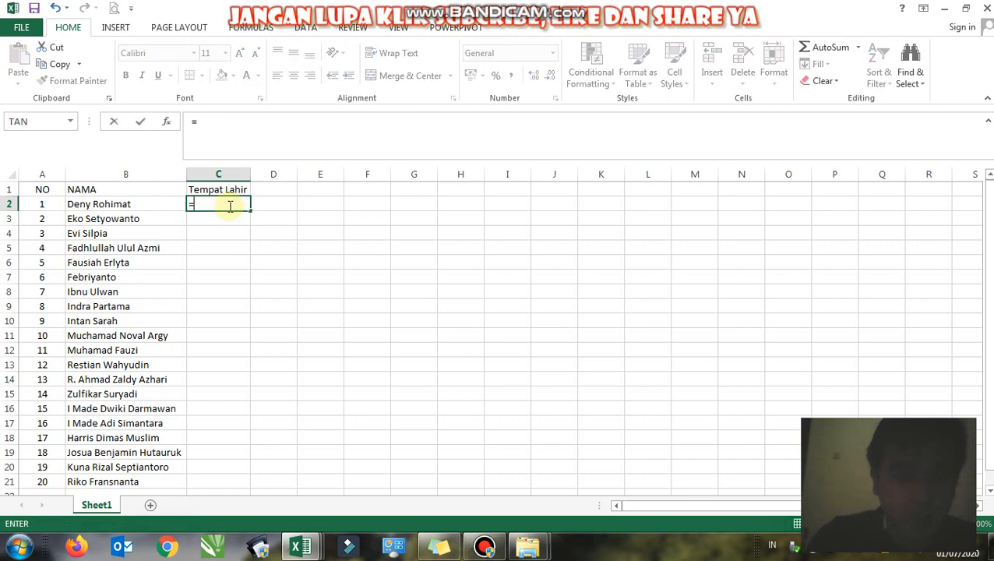
type("vl")
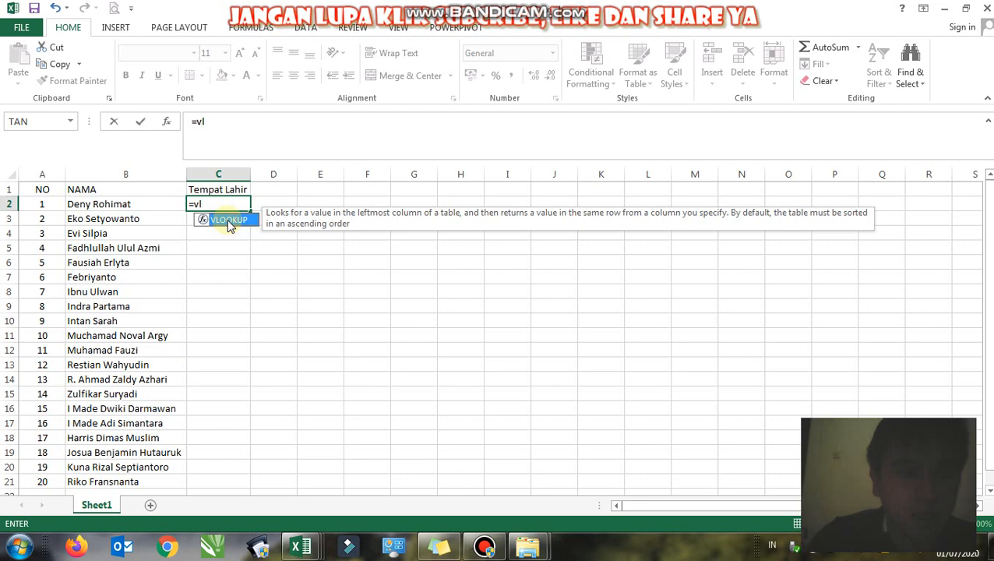
double_click(228, 221)
left_click(226, 221)
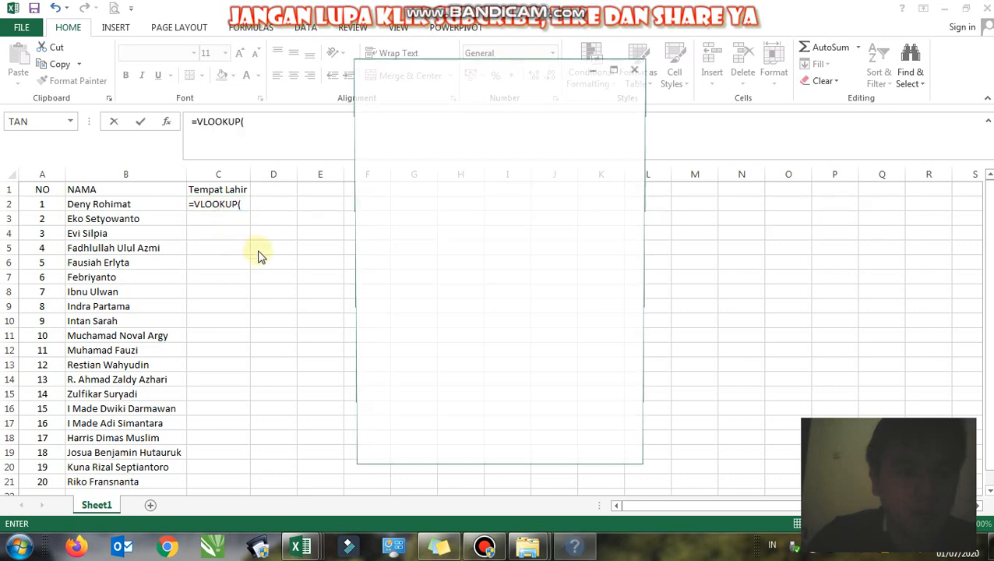
left_click(637, 67)
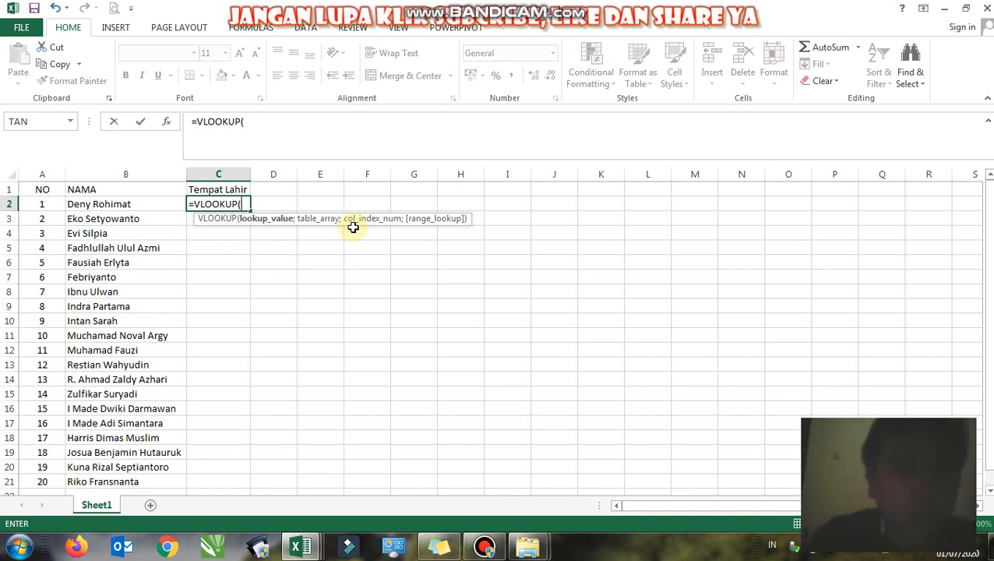
left_click(144, 207)
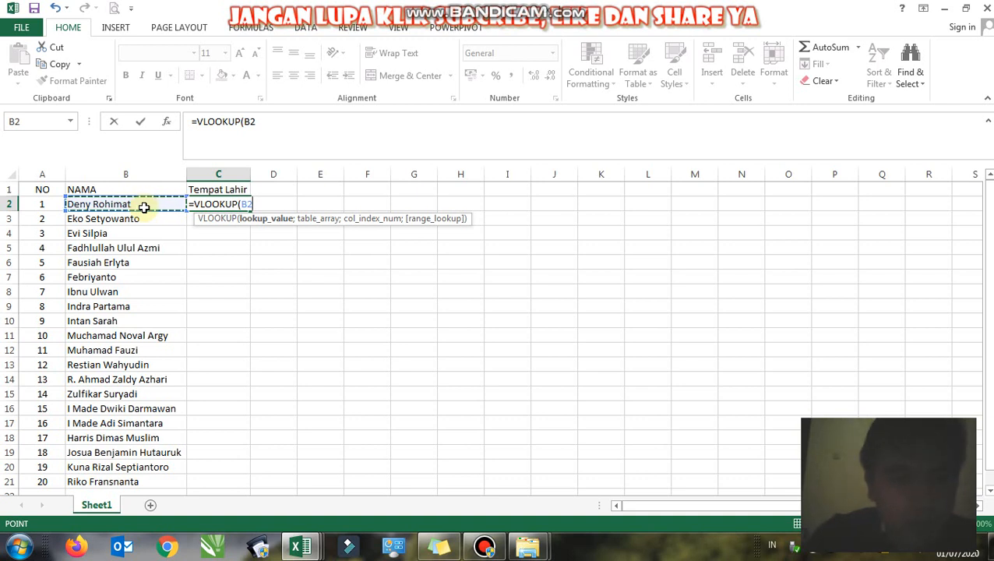
type(";")
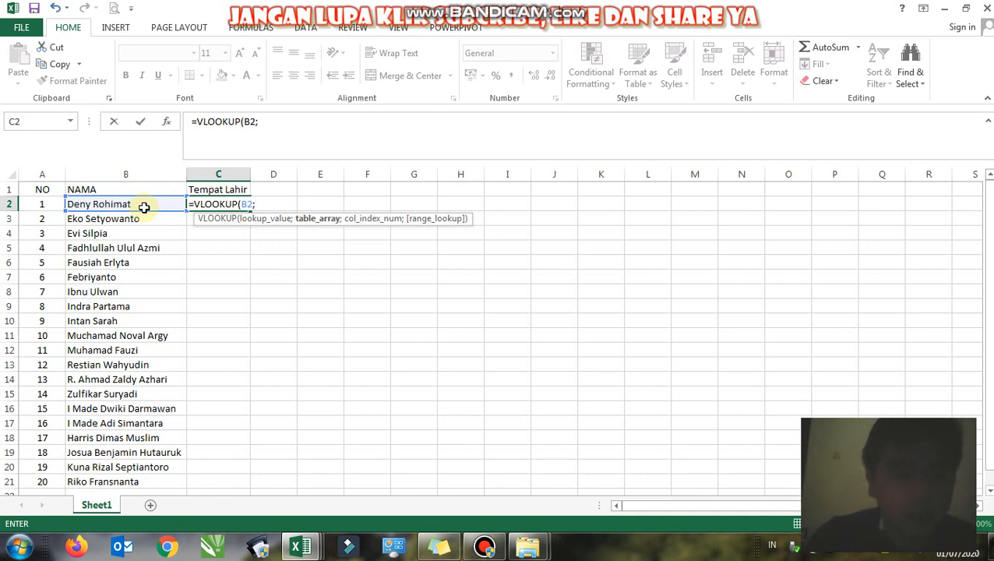
Set the VLOOKUP table array to the names and birthplaces in $B$2:$C$115 on Sheet1 of Contoh 1.xlsx
key("ctrl+Tab")
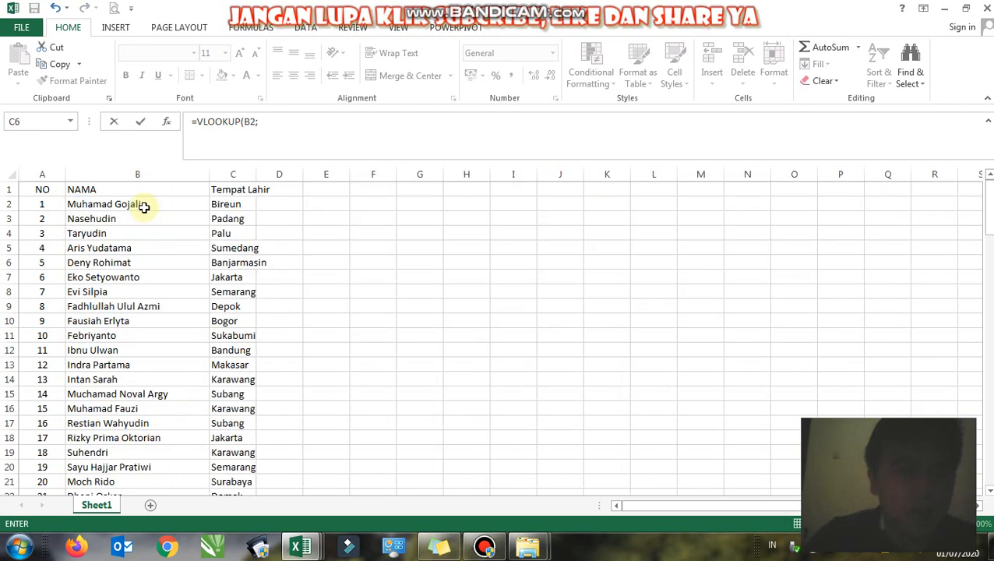
left_click(144, 207)
key("ctrl+shift+Right")
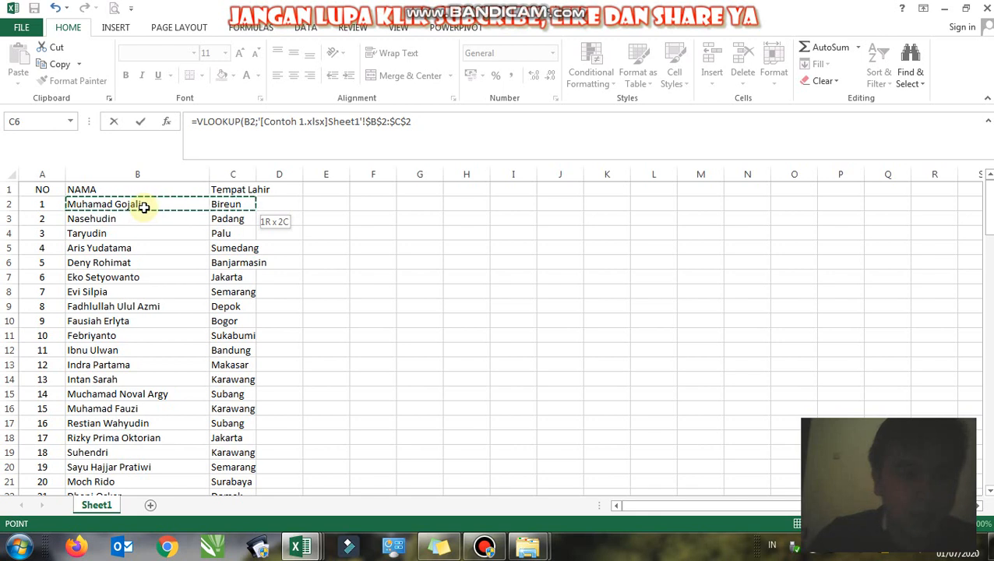
key("shift+Left")
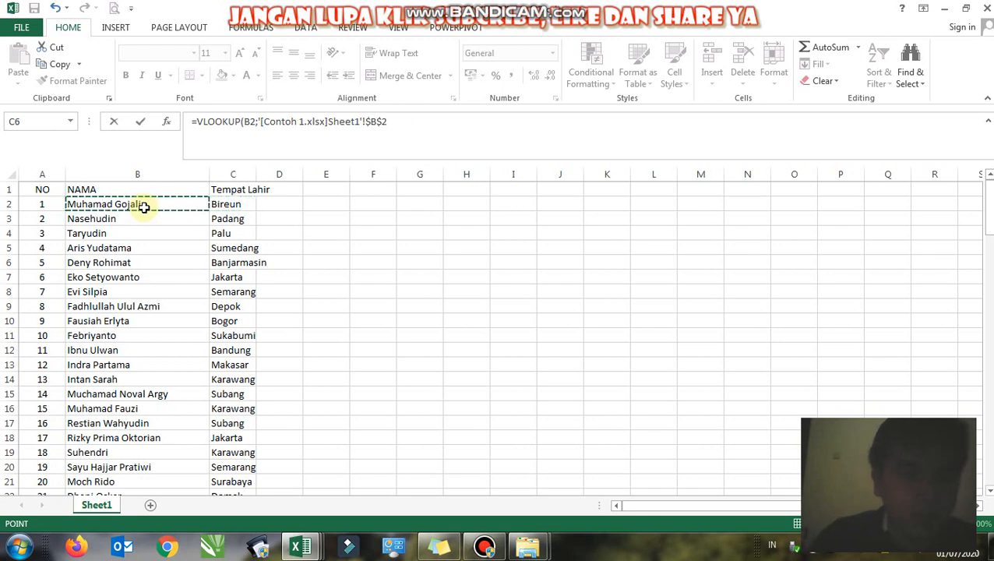
key("shift+Right")
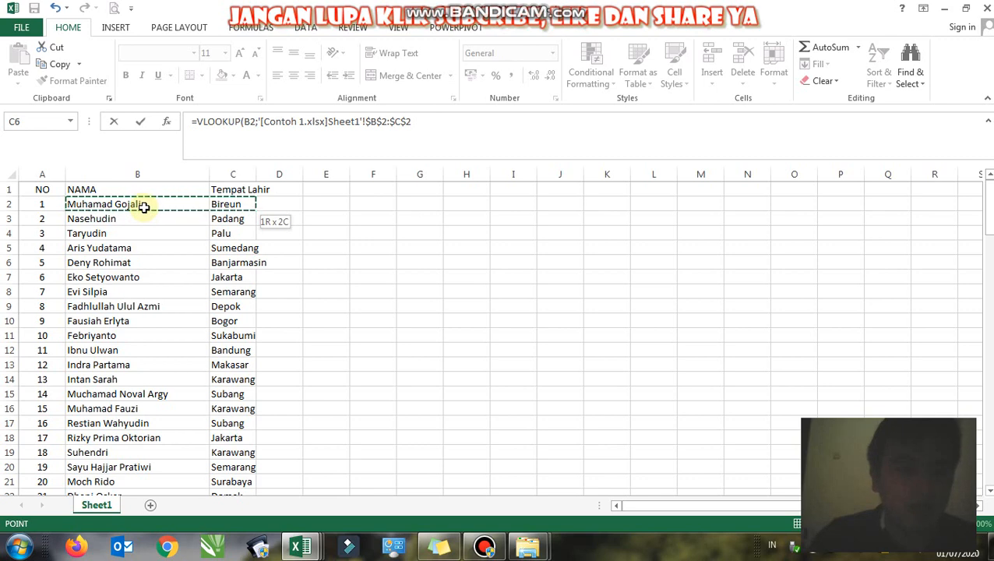
key("ctrl+shift+Down")
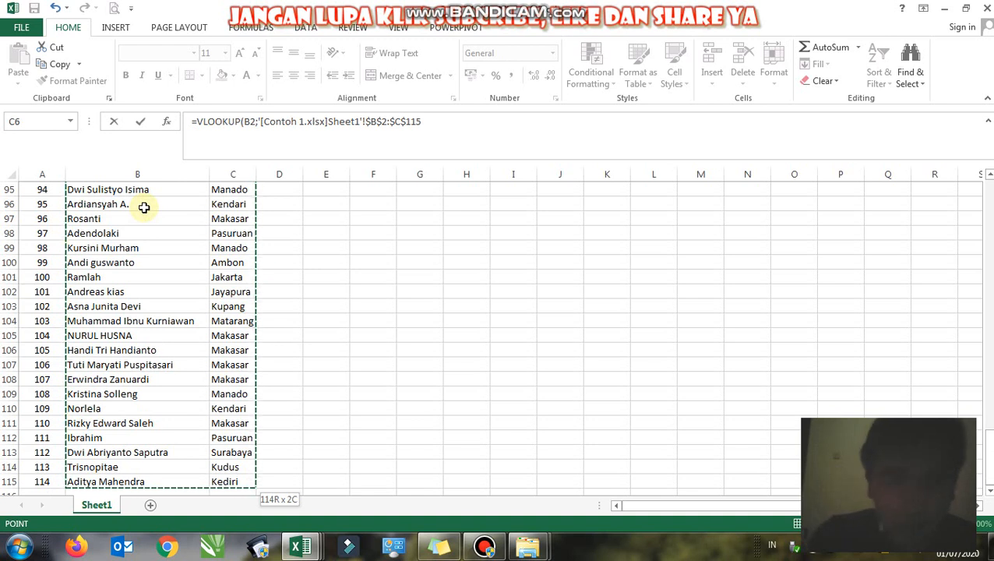
Complete the VLOOKUP with column index 2 and range lookup 0, and enter the formula
type(";")
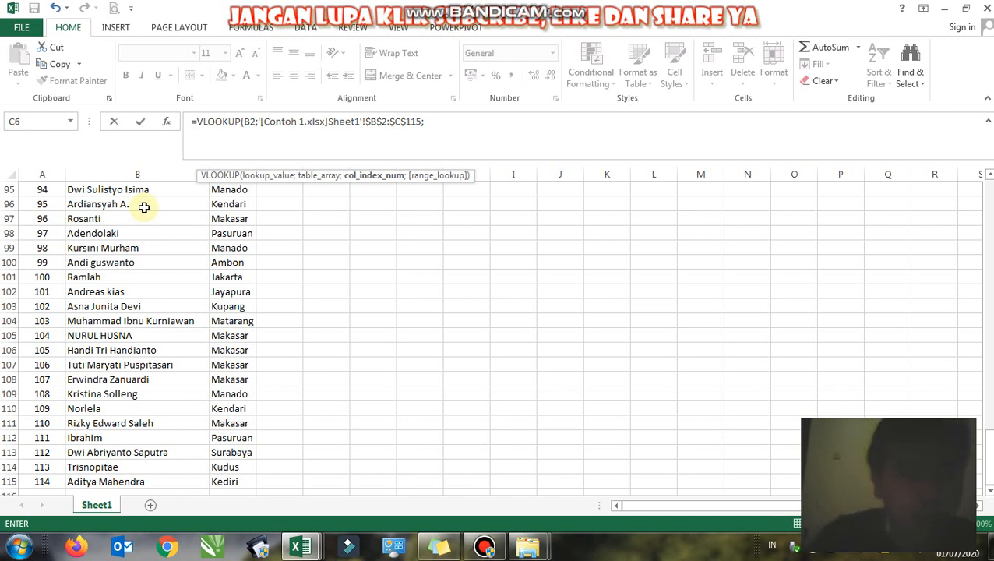
type("2")
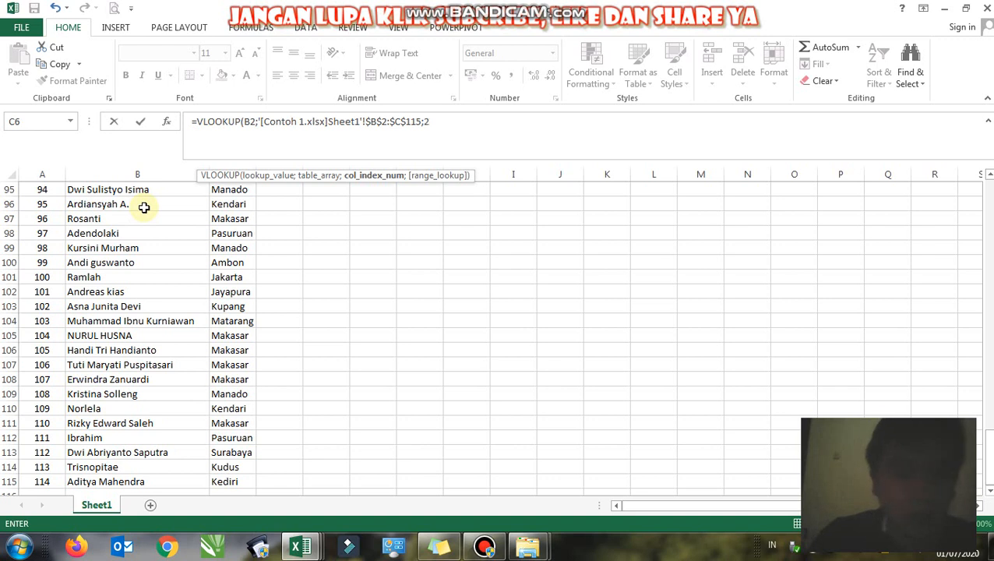
type(";0")
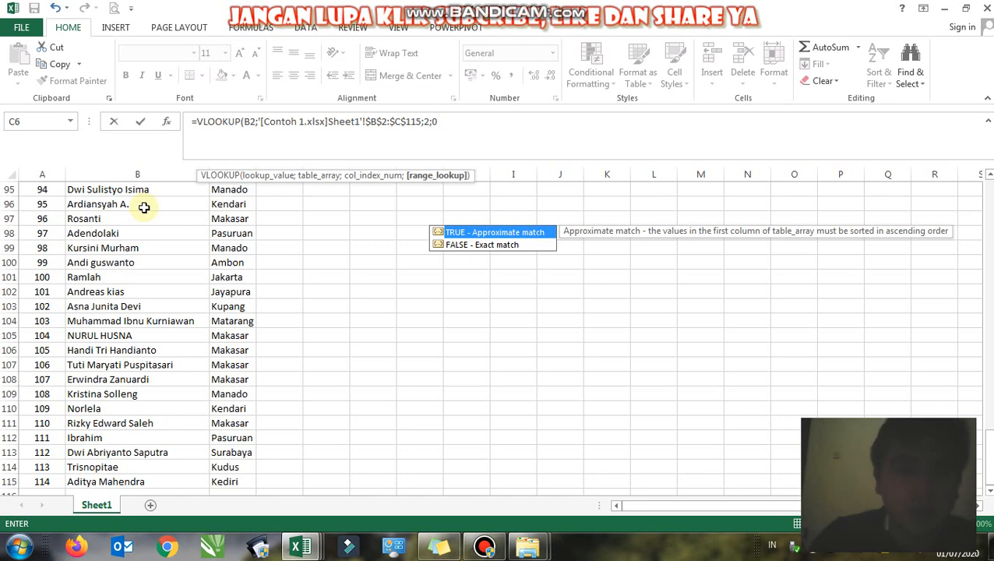
key("Return")
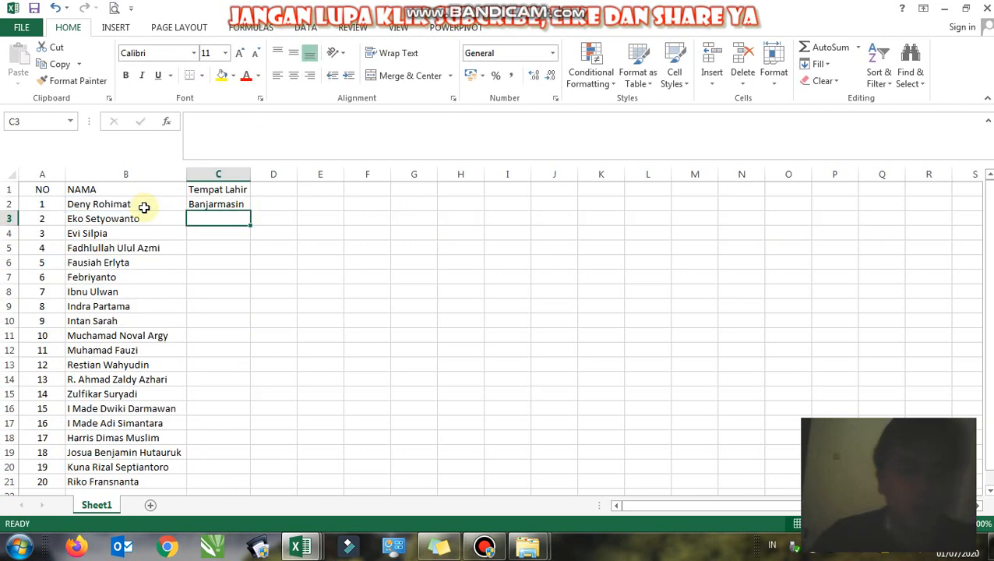
Try filling the C2 formula down the Tempat Lahir column in two ways, undoing each fill
left_click(211, 202)
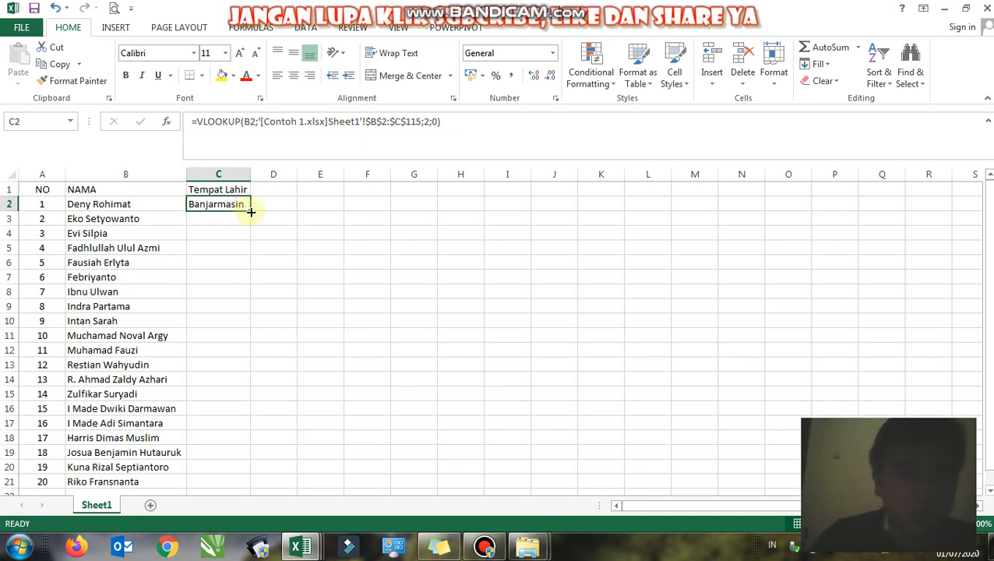
left_click_drag(250, 211, 244, 396)
key("ctrl+z")
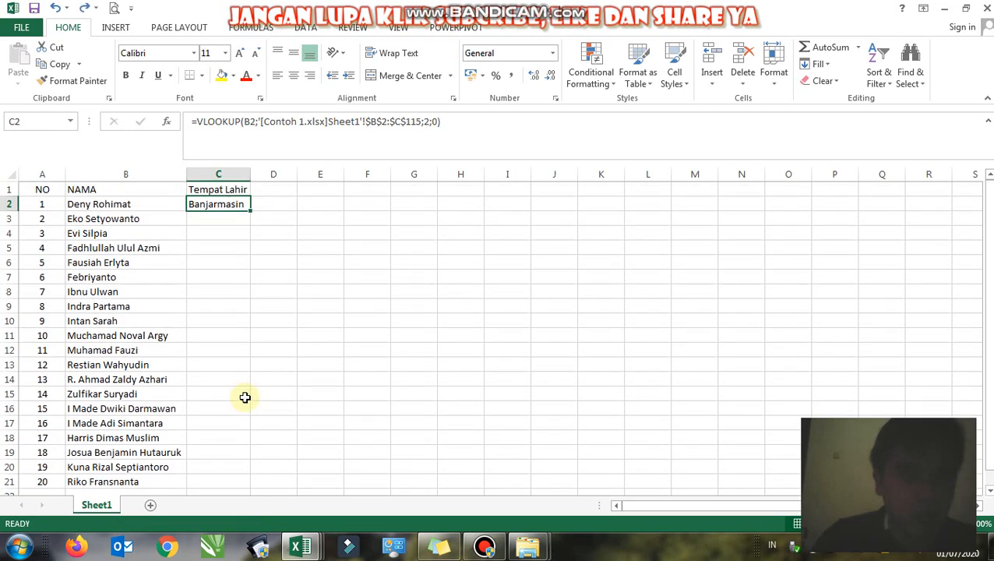
double_click(249, 210)
key("ctrl+z")
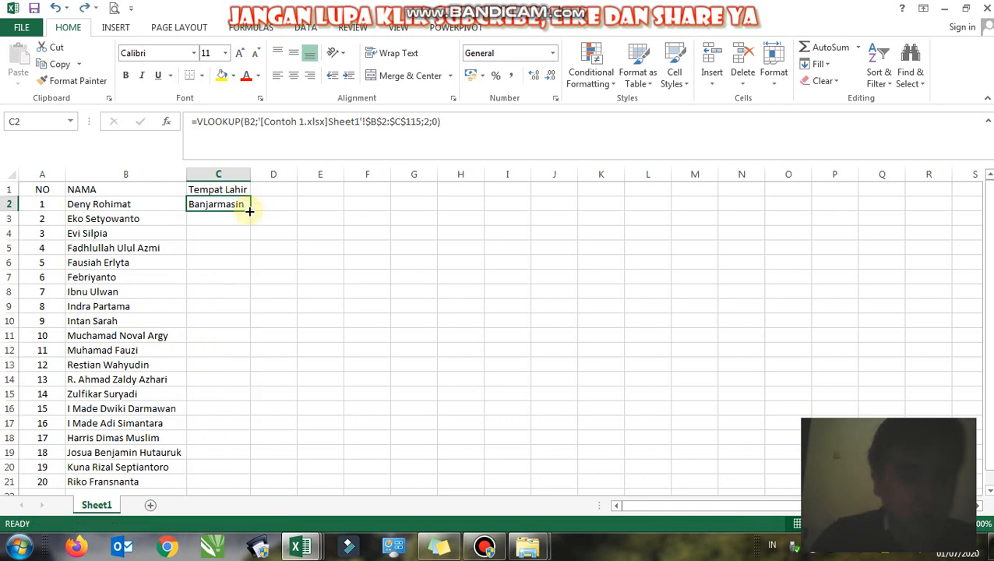
Copy the VLOOKUP formula from C2 and paste it over C2:C21 for all the listed names
key("ctrl+c")
key("shift+Down")
key("shift+Down")
key("shift+Down")
key("shift+Down")
key("shift+Down")
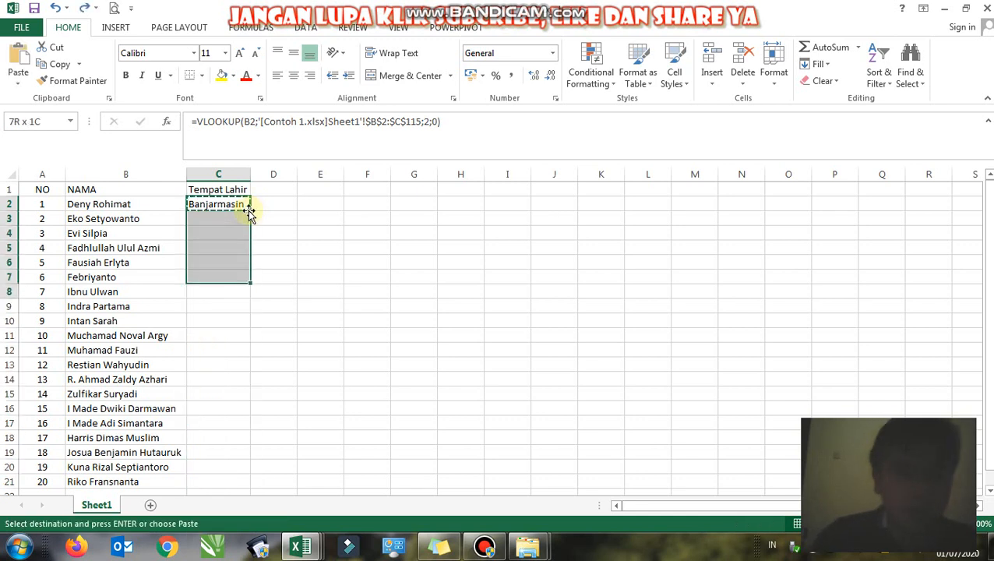
key("shift+Down")
key("shift+Down")
key("shift+Down")
key("shift+Down")
key("shift+Down")
key("shift+Down")
key("shift+Down")
key("shift+Down")
key("shift+Down")
key("shift+Down")
key("shift+Down")
key("shift+Down")
key("shift+Down")
key("shift+Down")
key("shift+Down")
key("shift+Up")
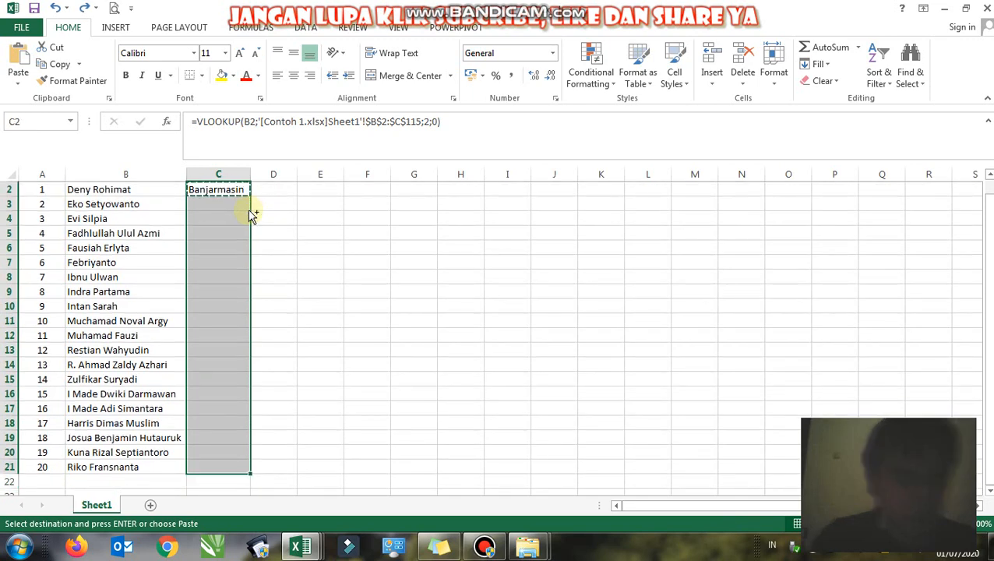
key("ctrl+v")
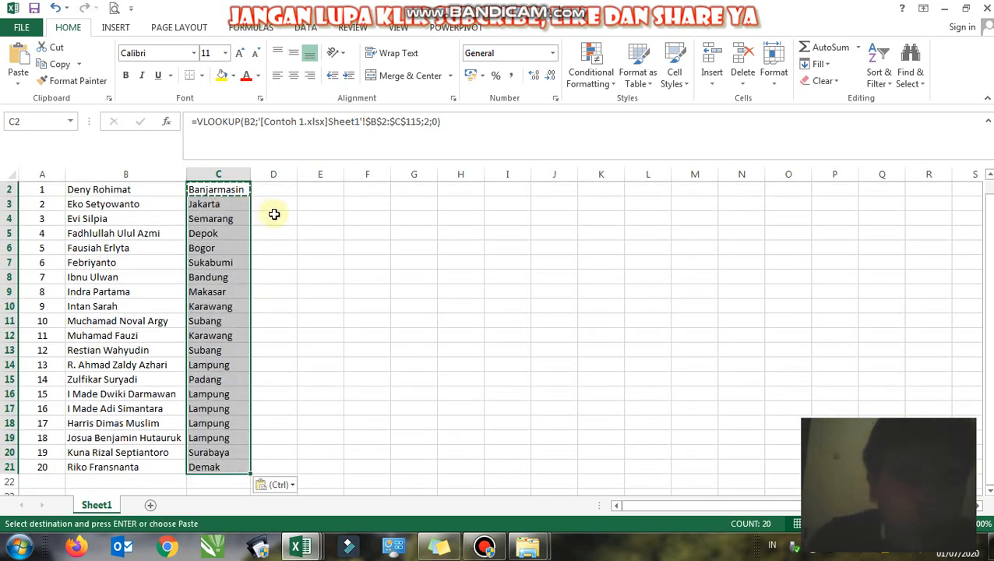
left_click(274, 214)
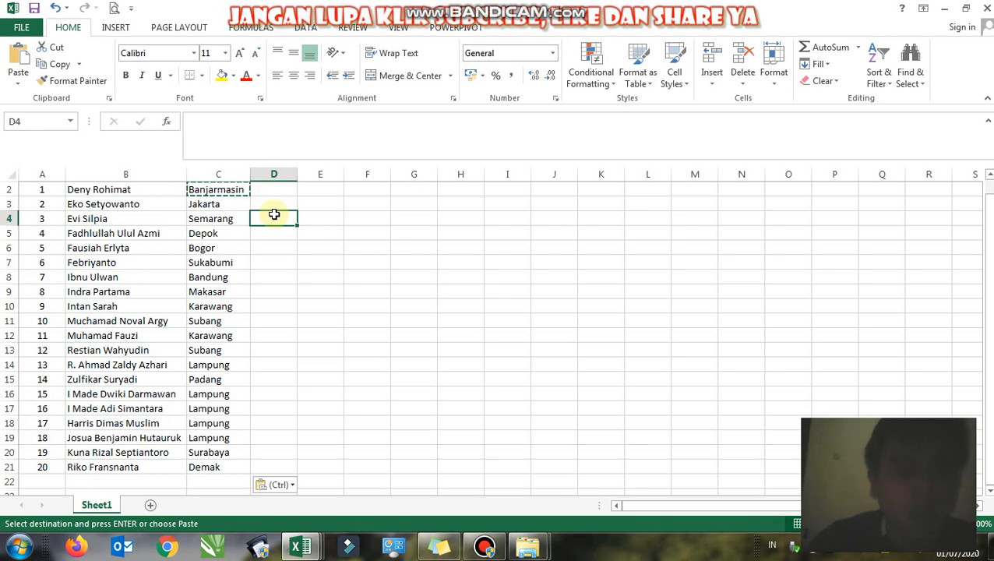
Add a new blank worksheet after Sheet1 in Contoh 1_J.xlsx
left_click(151, 505)
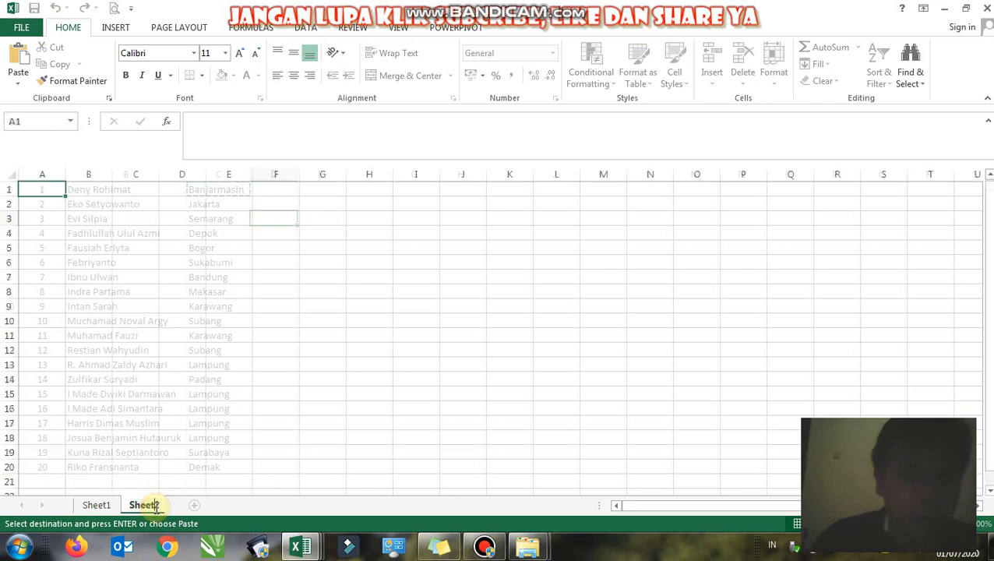
left_click(183, 438)
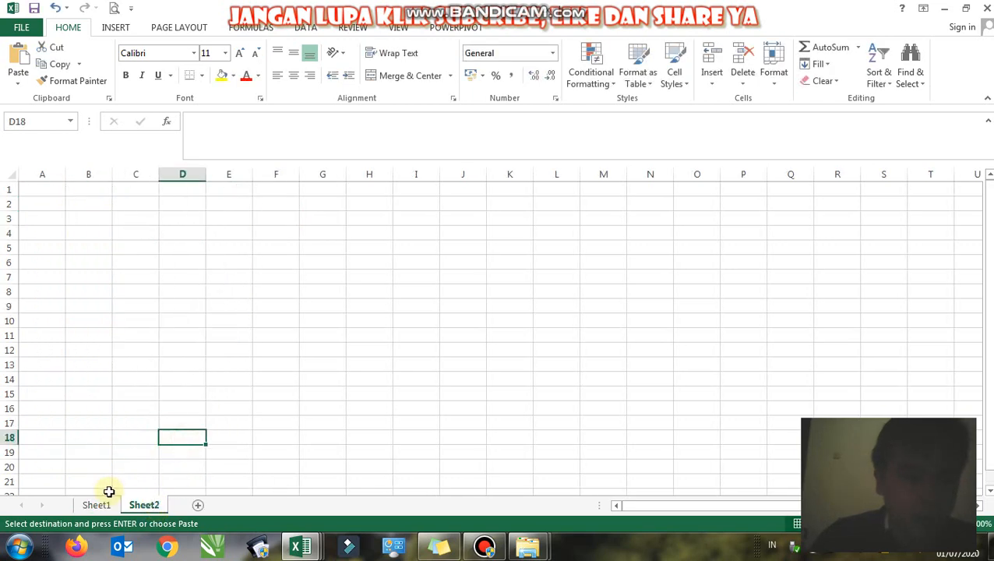
Copy the names in B5:B24 of Contoh 1.xlsx into Sheet2 of Contoh 1_J.xlsx, starting at cell B2
key("ctrl+Page_Up")
left_click(139, 270)
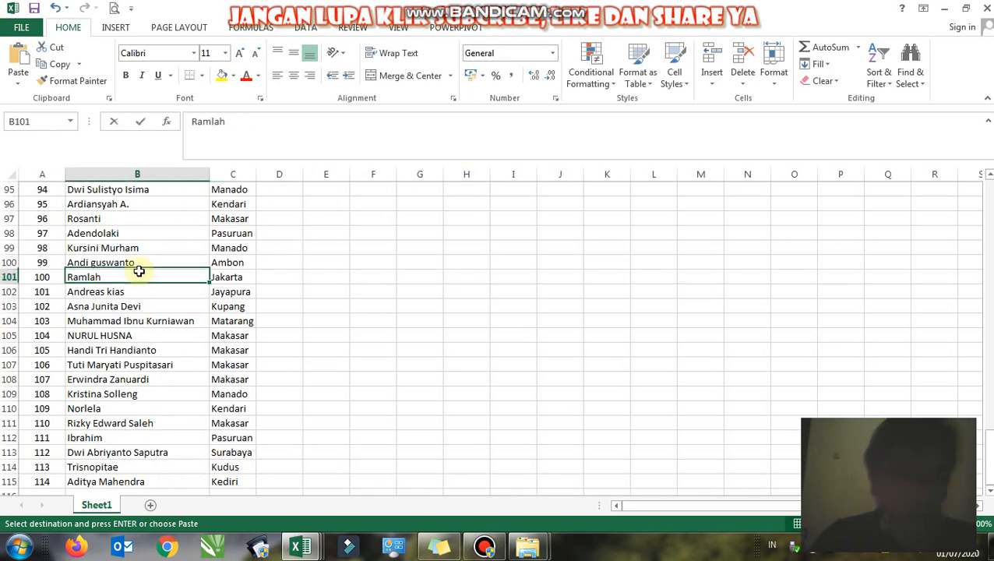
key("ctrl+Up")
key("Down")
key("Down")
key("Down")
key("Down")
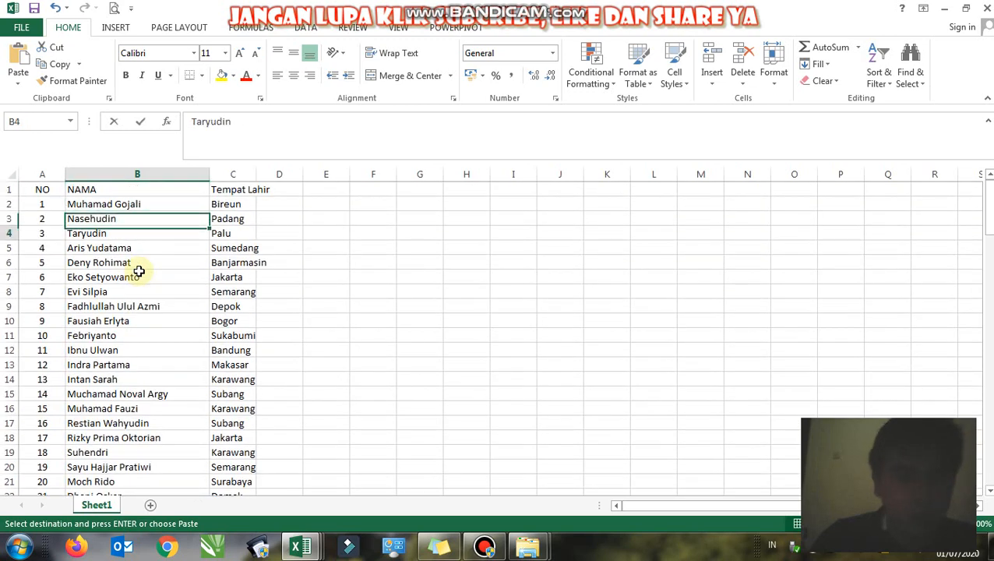
key("shift+Down")
key("shift+Down")
key("shift+Down")
key("shift+Down")
key("shift+Down")
key("shift+Down")
key("shift+Down")
key("shift+Down")
key("shift+Down")
key("shift+Down")
key("shift+Down")
key("shift+Down")
key("shift+Down")
key("shift+Down")
key("shift+Down")
key("shift+Down")
key("shift+Down")
key("shift+Down")
key("shift+Down")
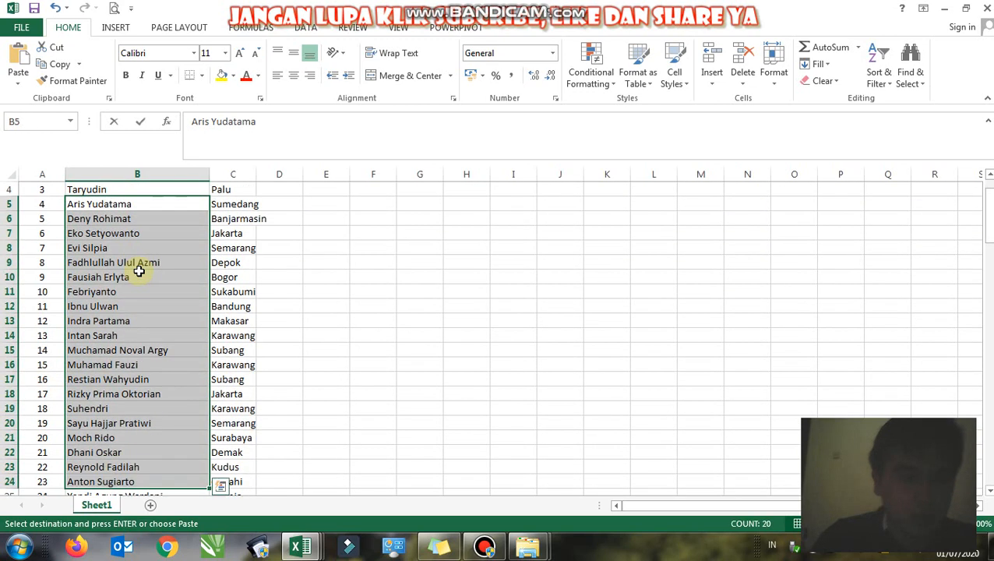
key("ctrl+c")
left_click(150, 505)
left_click(167, 437)
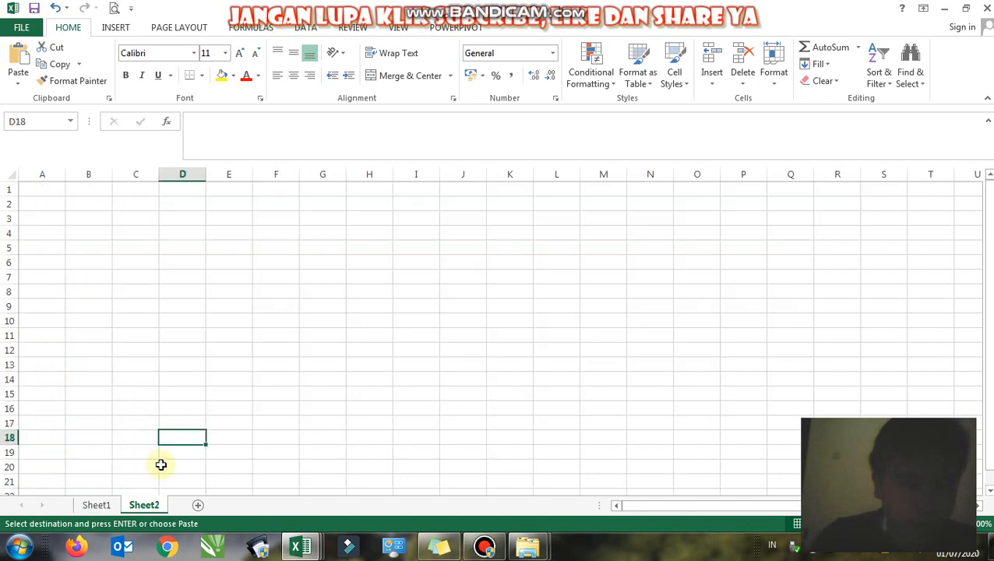
left_click(76, 203)
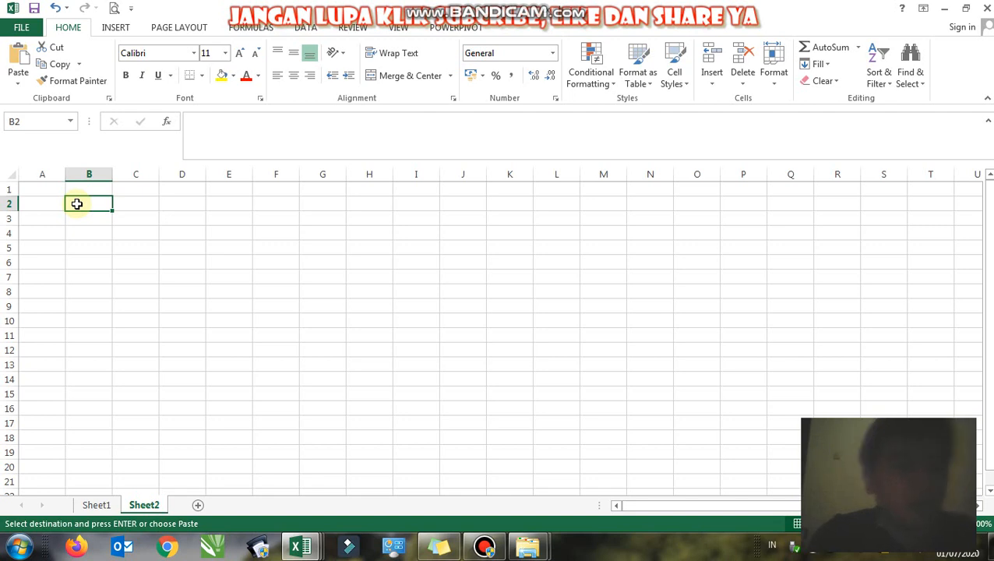
key("ctrl+v")
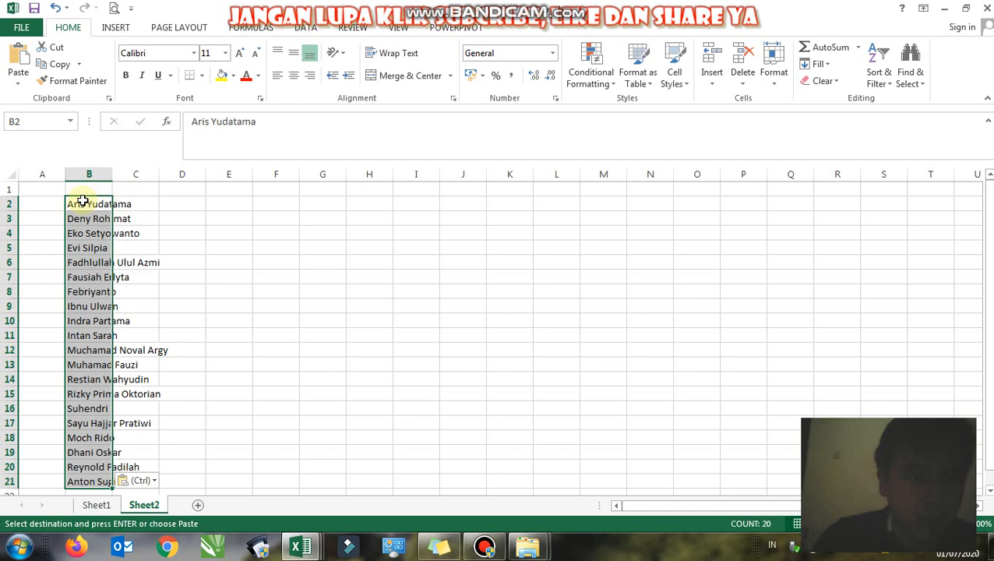
Enter the column headings NO, NAMA and TEMPAT LAHIR in cells A1, B1 and C1 of Sheet2
left_click(42, 202)
left_click(48, 186)
type("N")
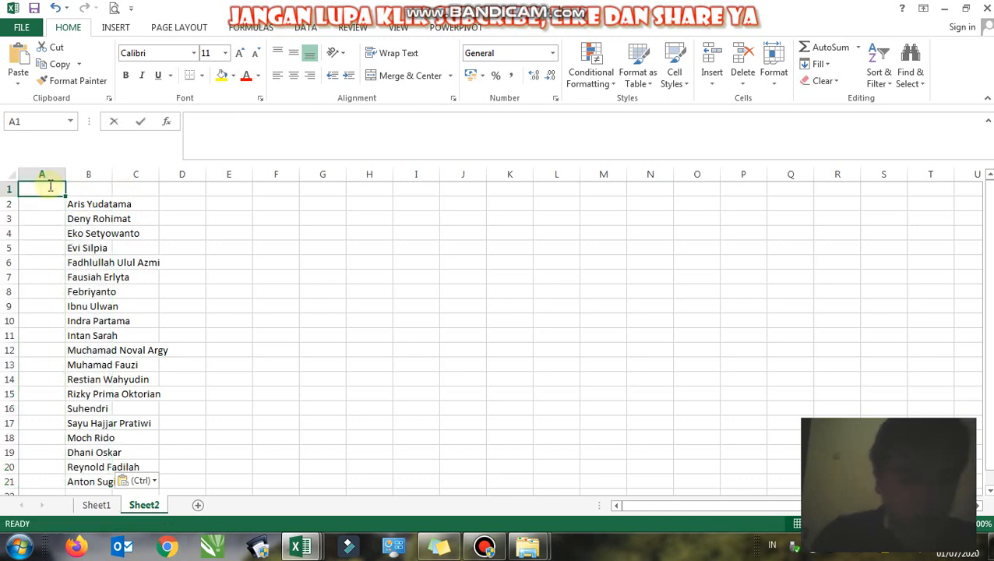
type("O")
key("Tab")
type("NAMA")
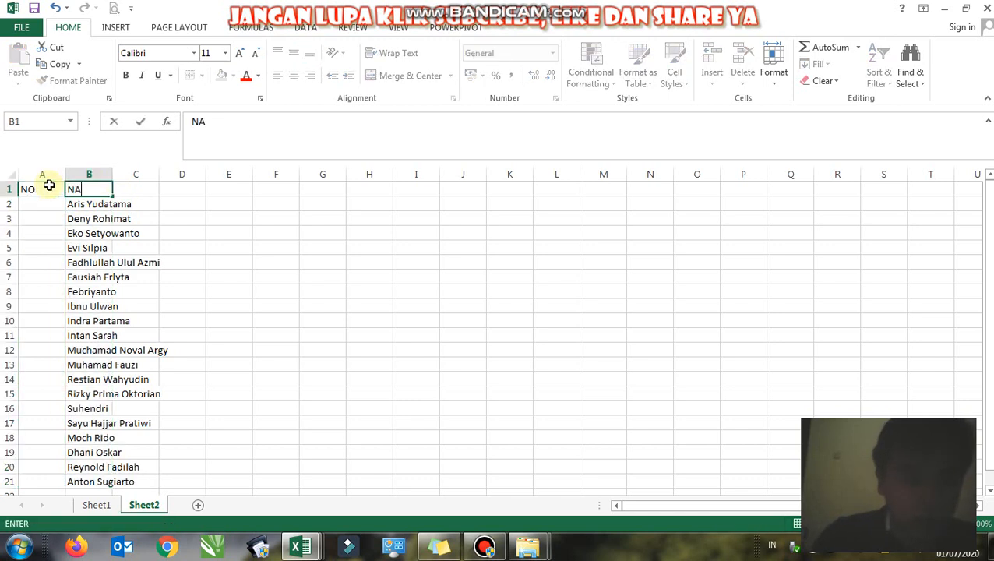
key("Tab")
type("Tem")
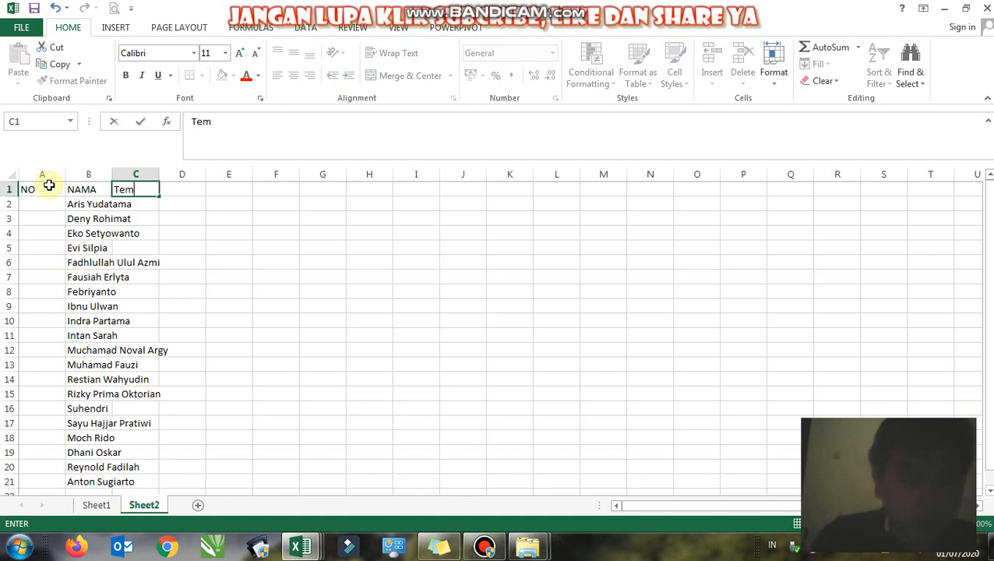
type("MPA")
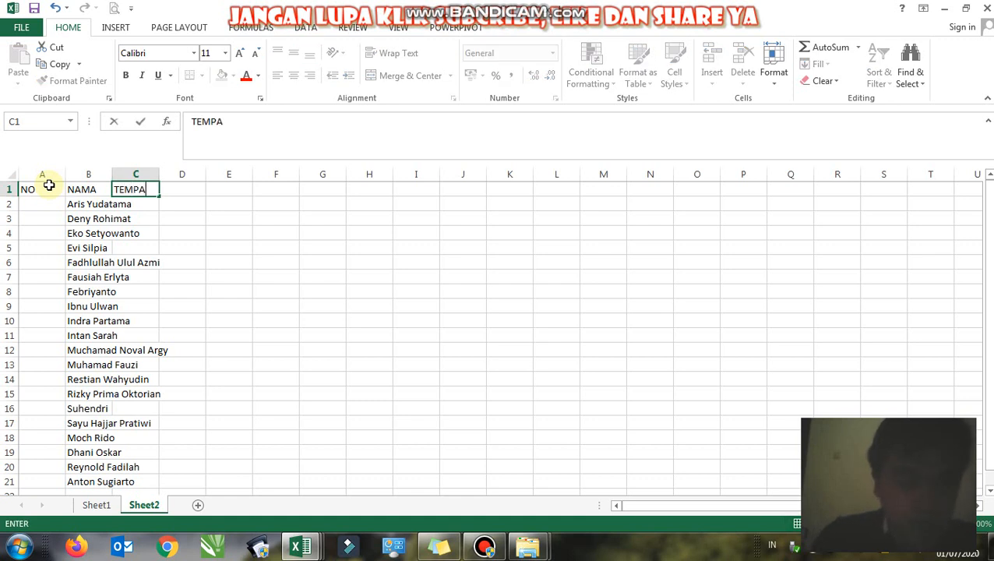
type("T LAHIR")
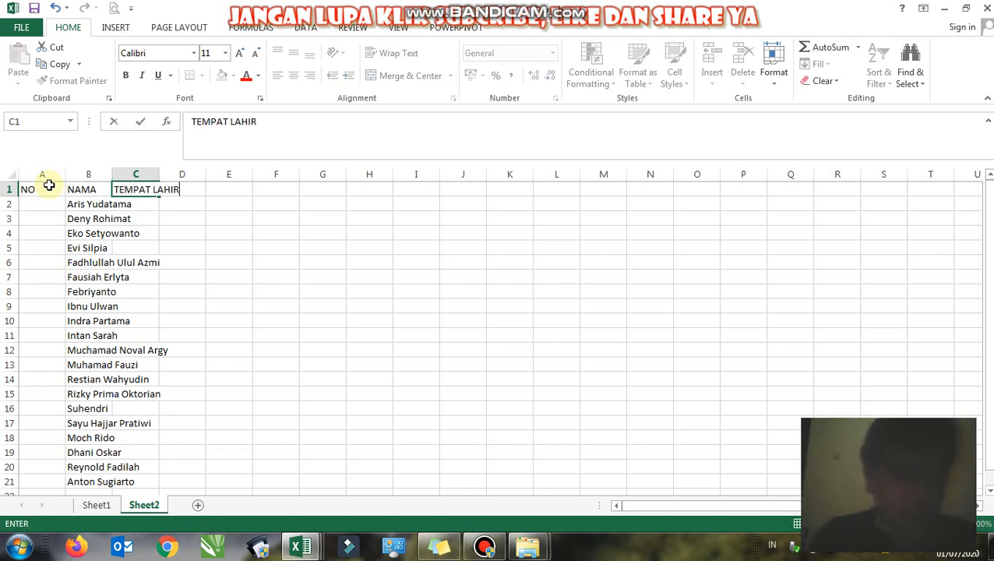
Number the listed names from 1 to 20 in cells A2:A21 of Sheet2
key("Return")
type("1")
key("Return")
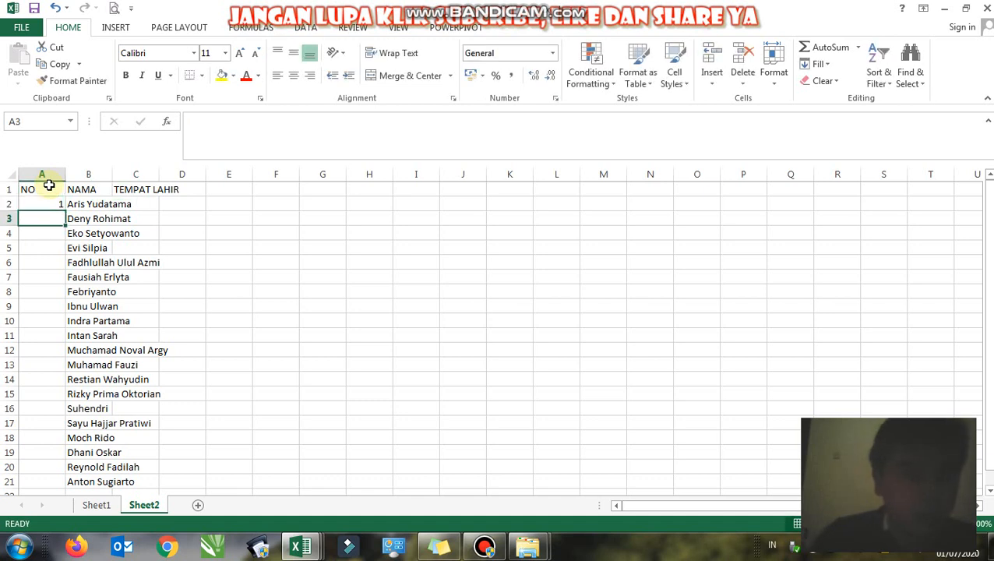
type("2")
key("Return")
left_click_drag(50, 203, 65, 224)
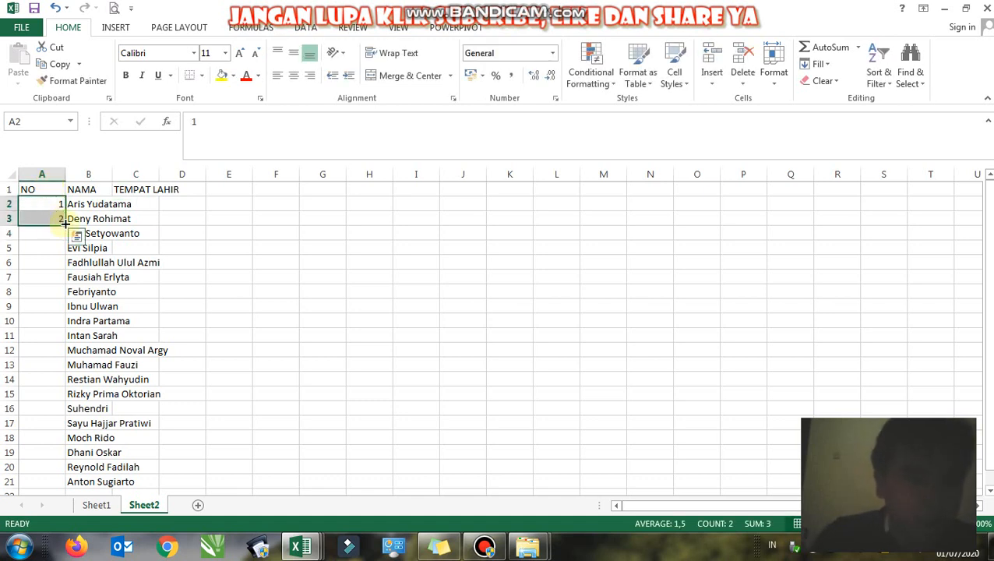
double_click(66, 225)
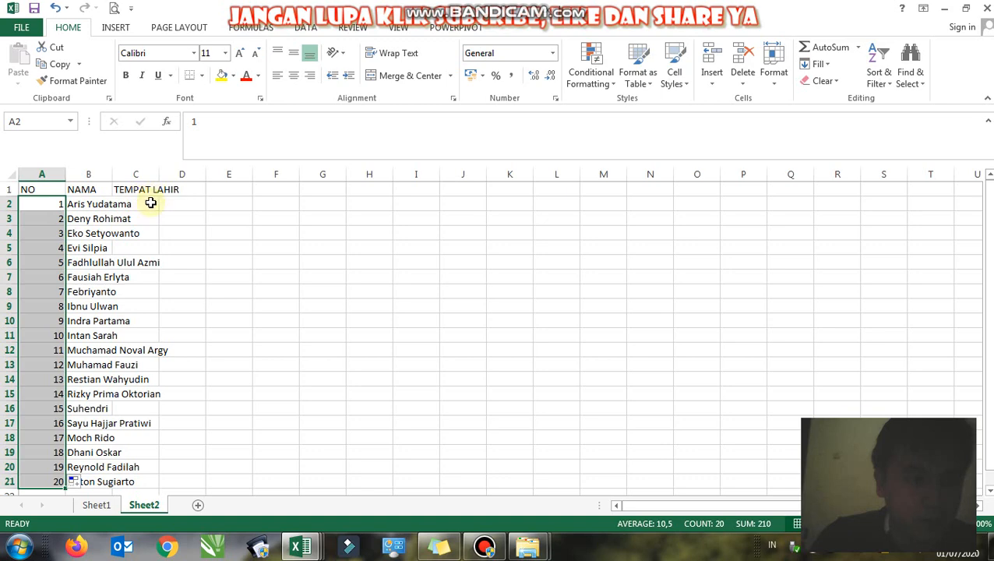
Autofit the widths of the NAMA and TEMPAT LAHIR columns in Sheet2
double_click(112, 174)
left_click(115, 174)
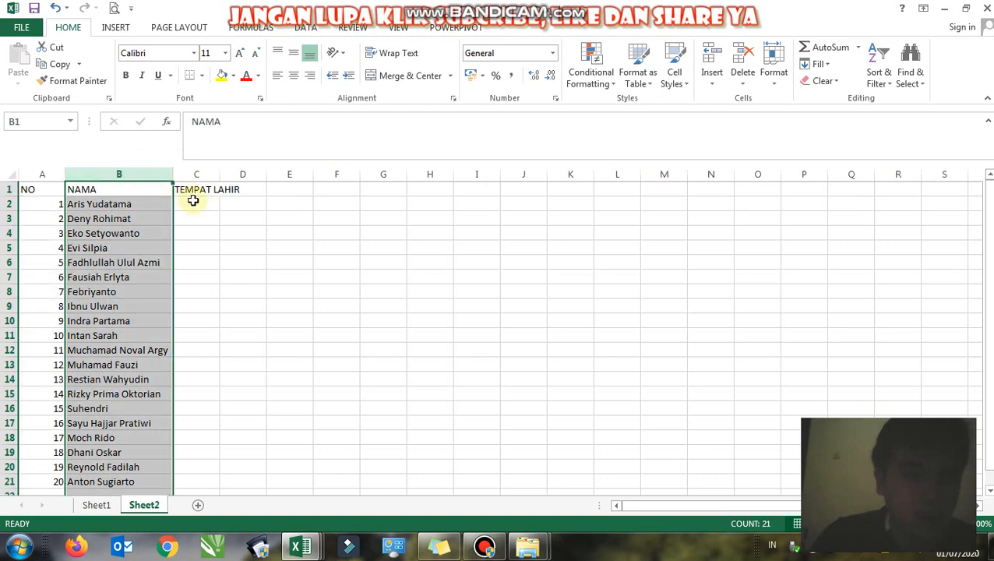
left_click(193, 200)
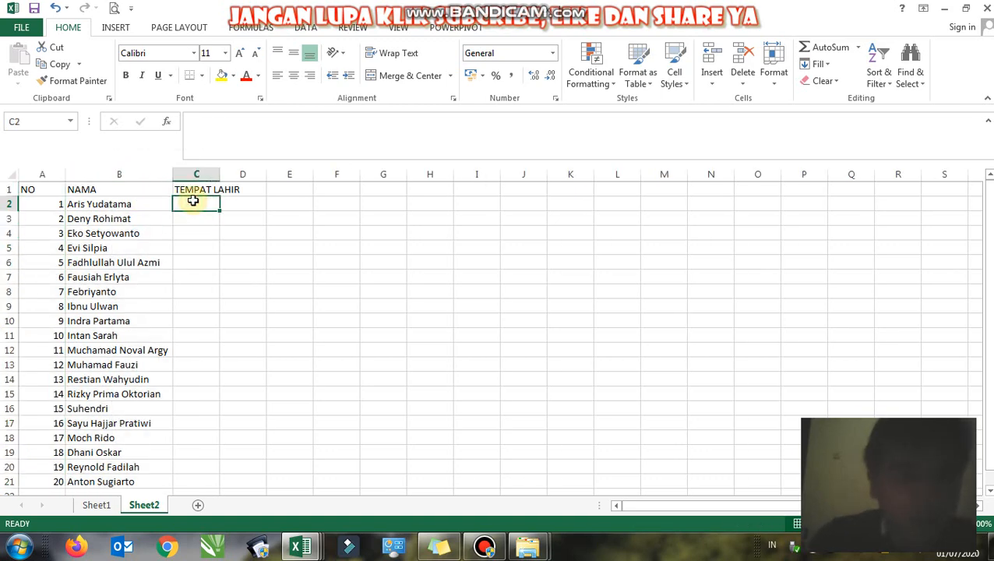
double_click(219, 178)
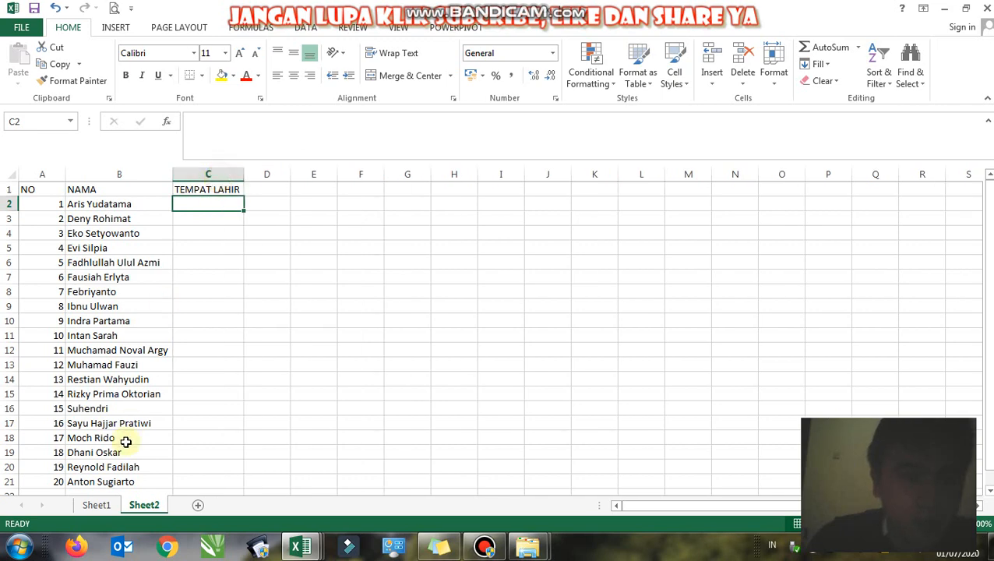
Start a VLOOKUP formula in C2 of Sheet2 with the name in B2 as the lookup value
left_click(104, 511)
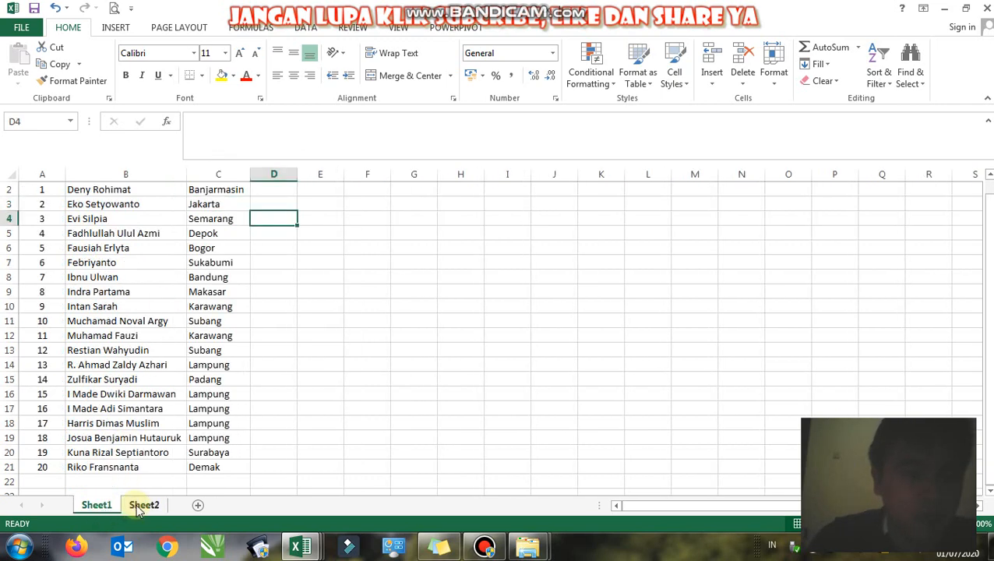
left_click(144, 507)
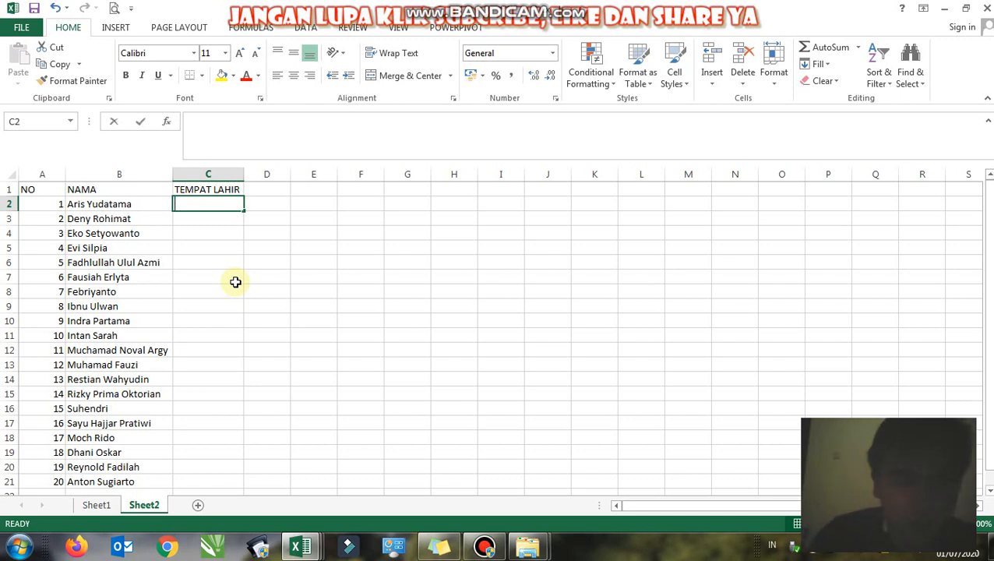
type("=vl")
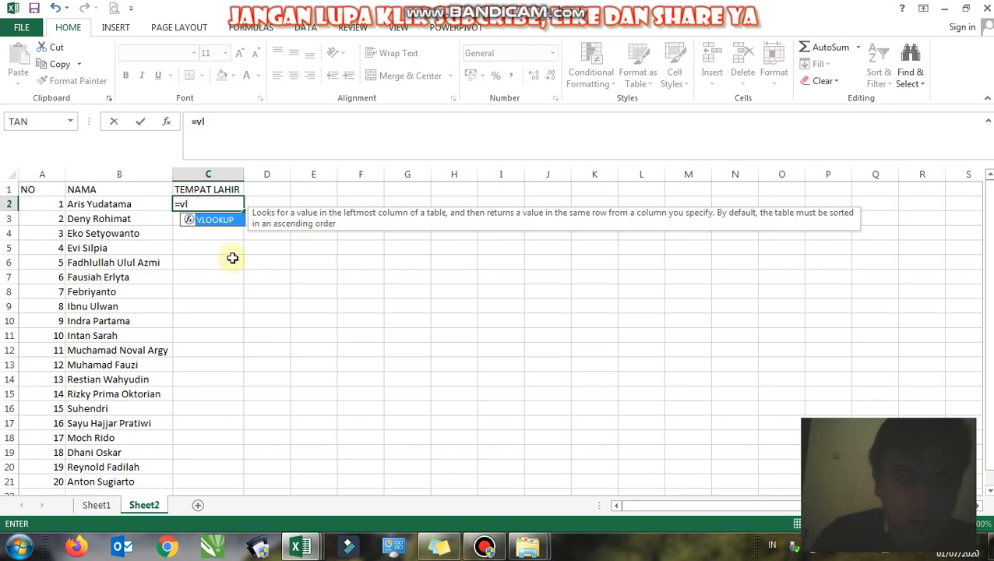
double_click(217, 221)
left_click(218, 221)
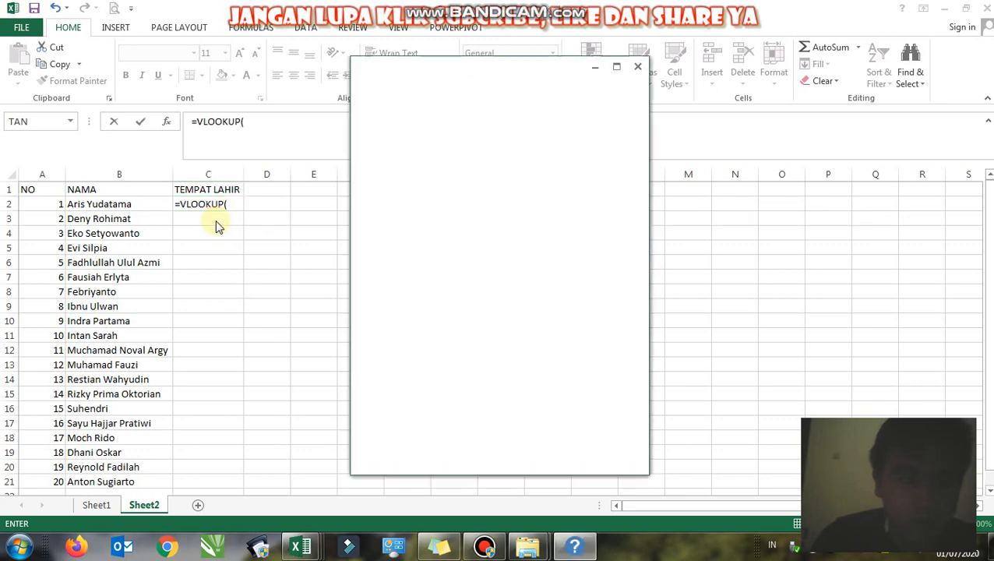
left_click(637, 68)
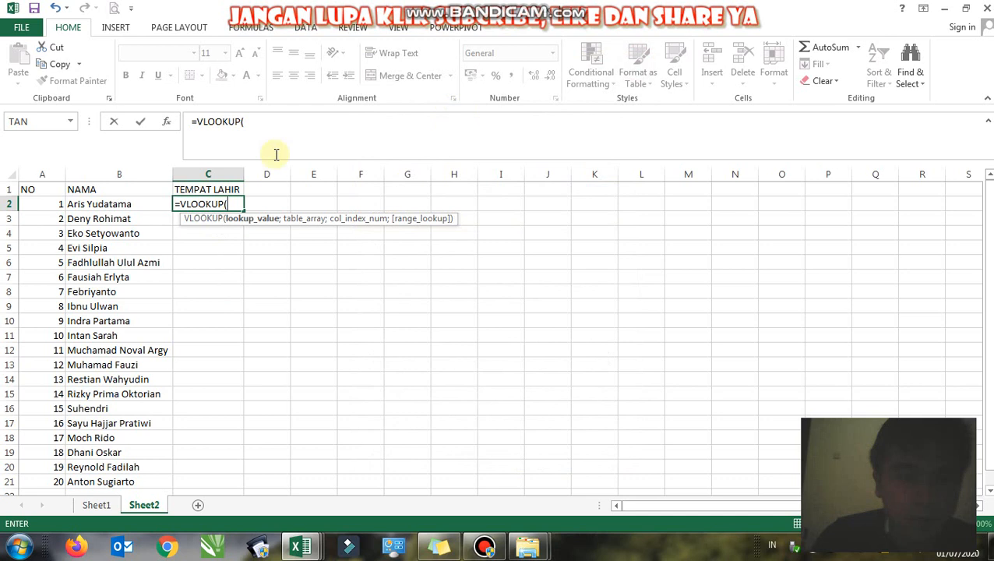
left_click(117, 205)
type(";")
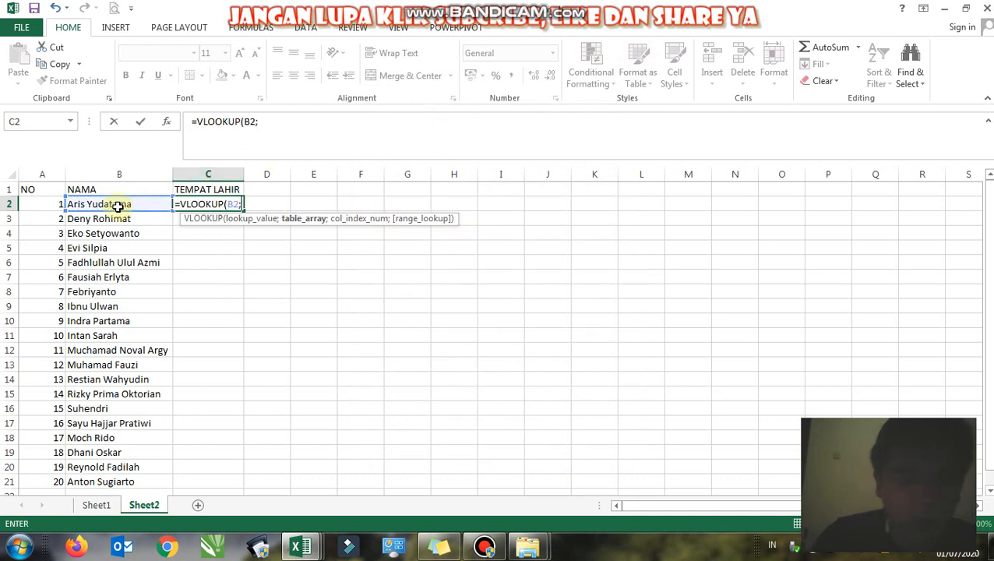
Set the VLOOKUP table array to the names and birthplaces in Sheet1!B2:C21
left_click(97, 506)
left_click(116, 292)
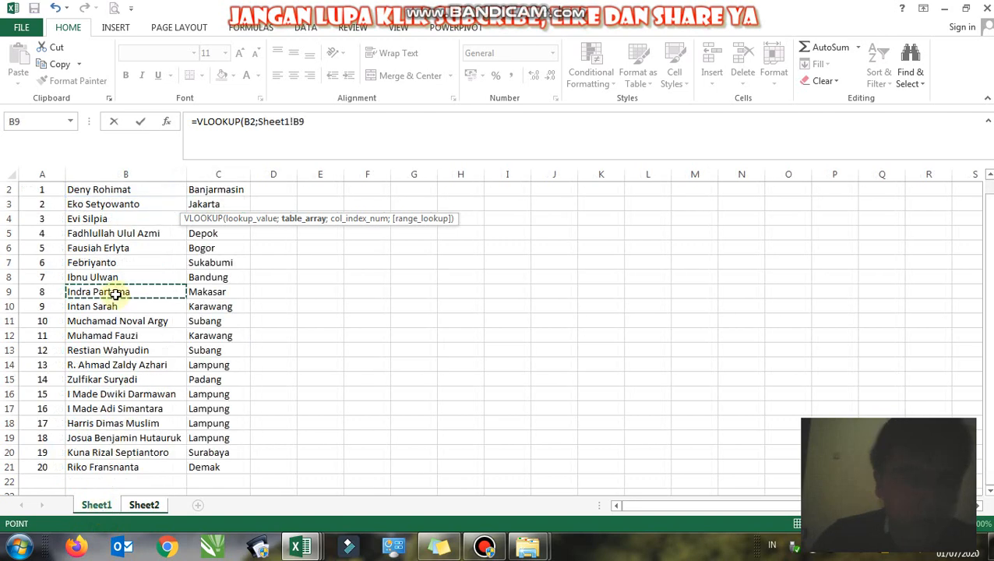
scroll(115, 293, "up", 1)
key("Up")
key("Up")
key("Up")
key("Up")
key("Up")
key("Up")
key("Up")
key("shift+Right")
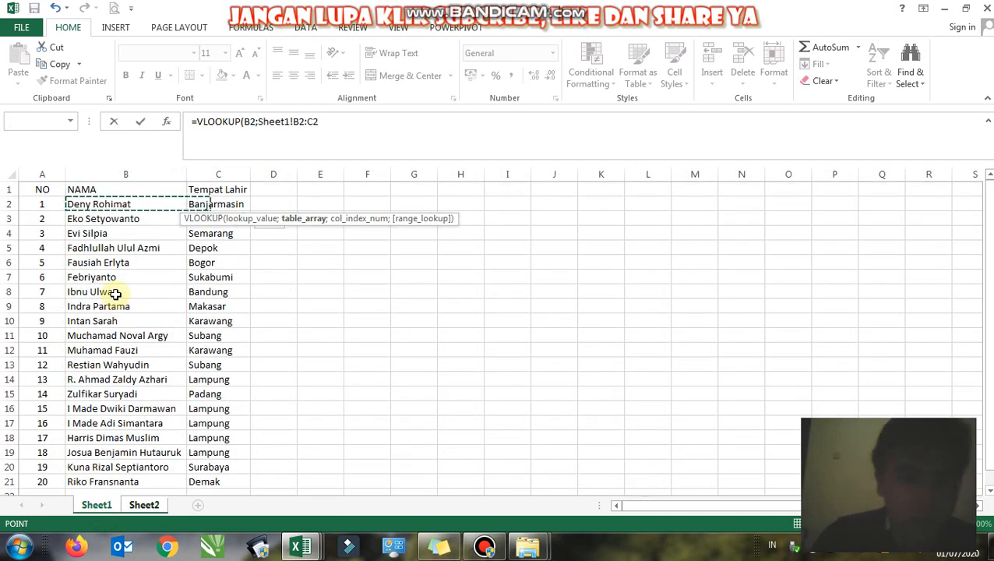
key("Left")
key("Right")
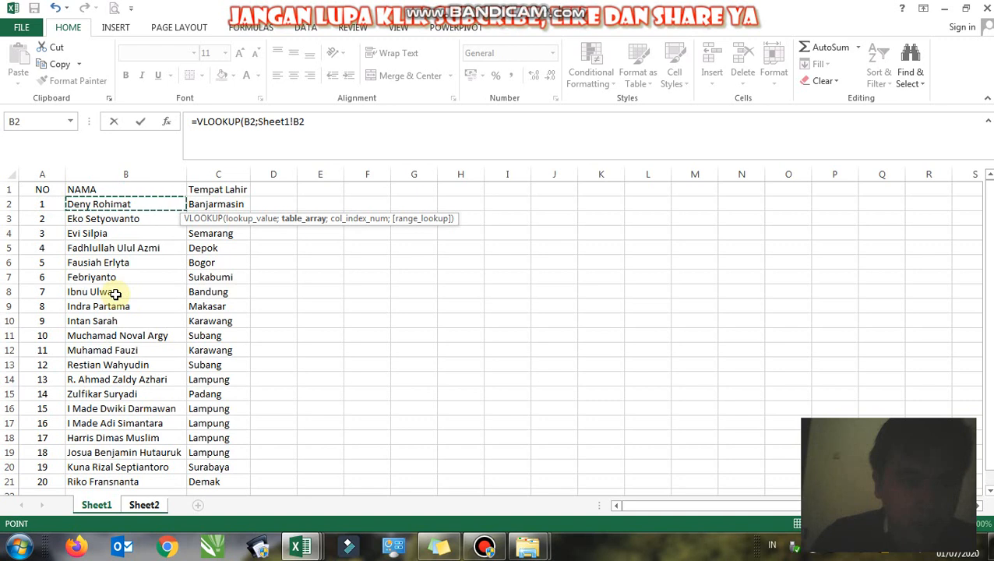
key("shift+Right")
key("ctrl+shift+Down")
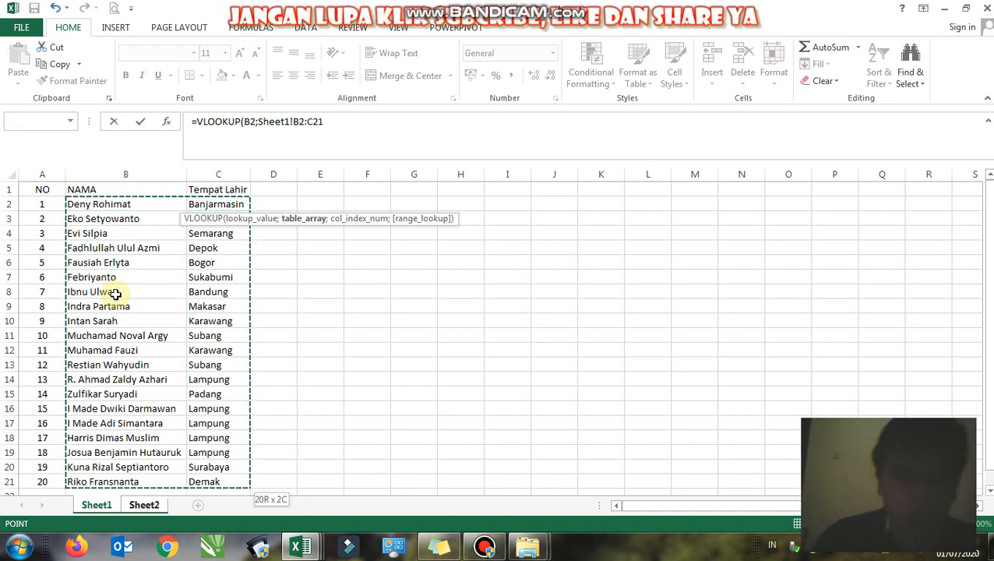
Complete the VLOOKUP formula with column index 2 and range lookup 0 for an exact match
type(";")
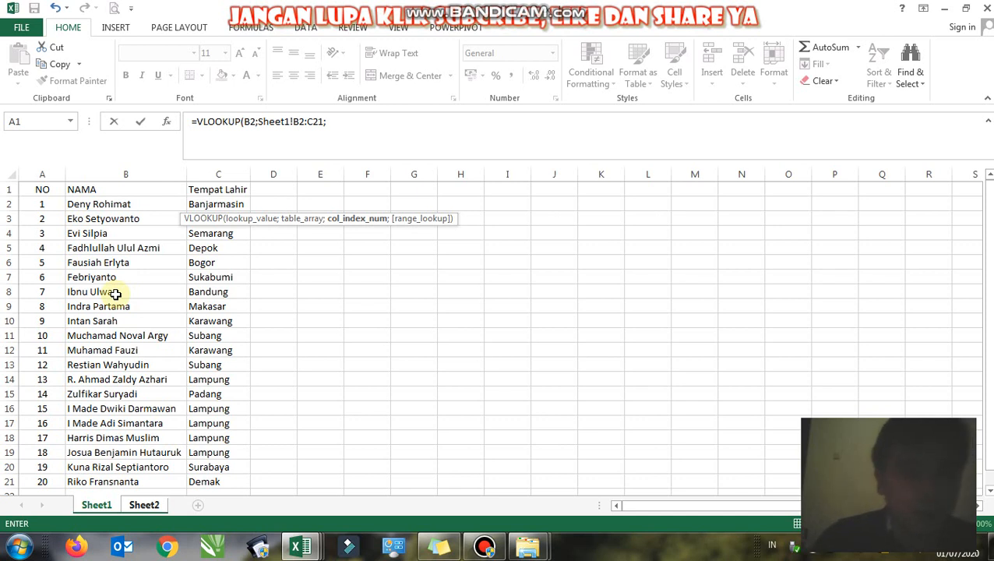
type("2;00")
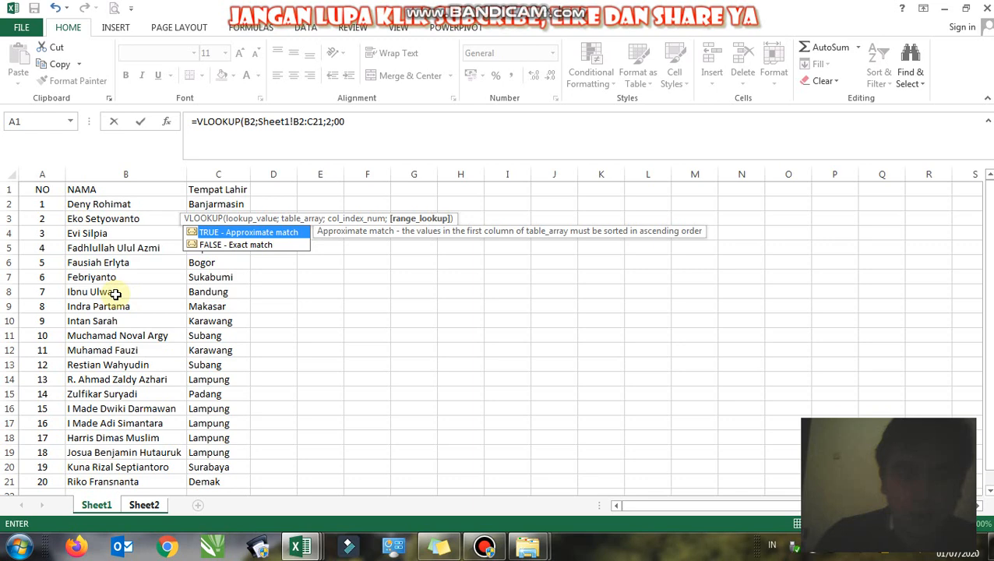
type(")")
key("Return")
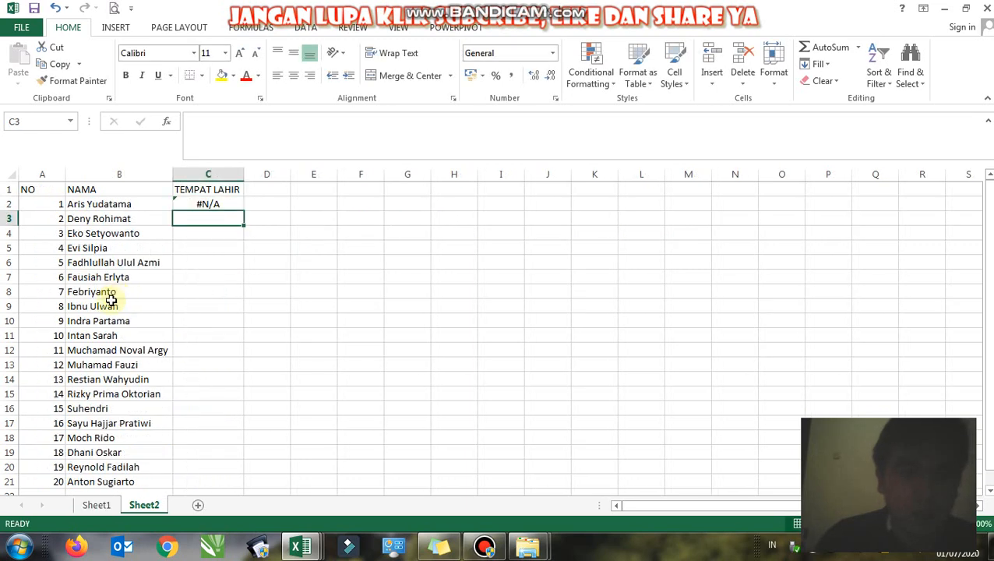
Fill the VLOOKUP formula from C2 down to C21 in Sheet2
left_click(212, 204)
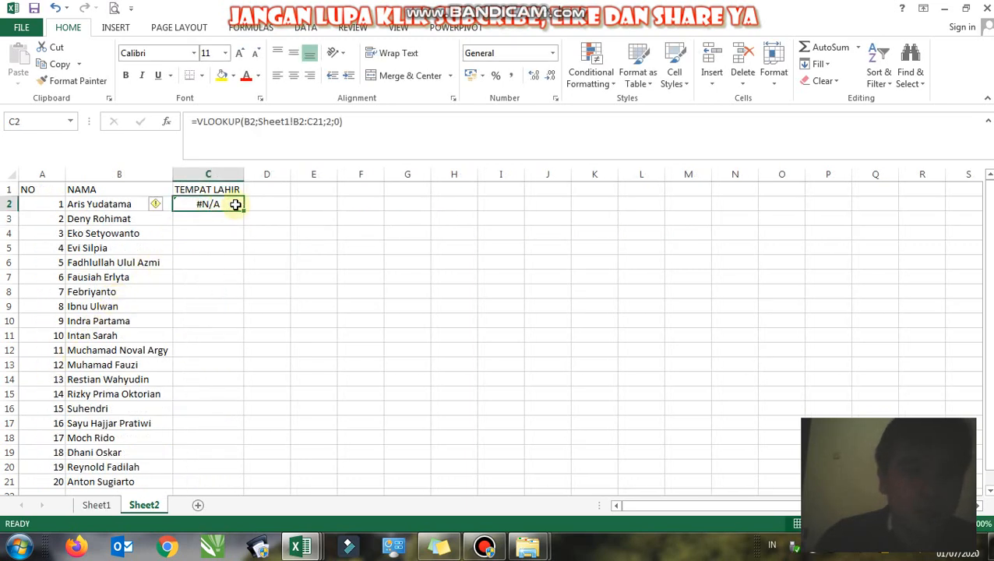
double_click(243, 210)
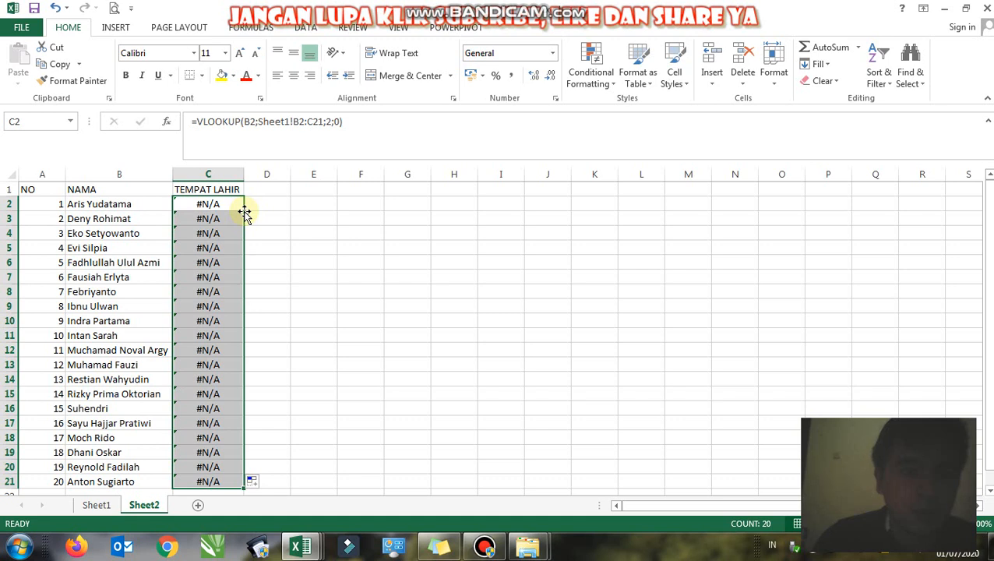
left_click(231, 207)
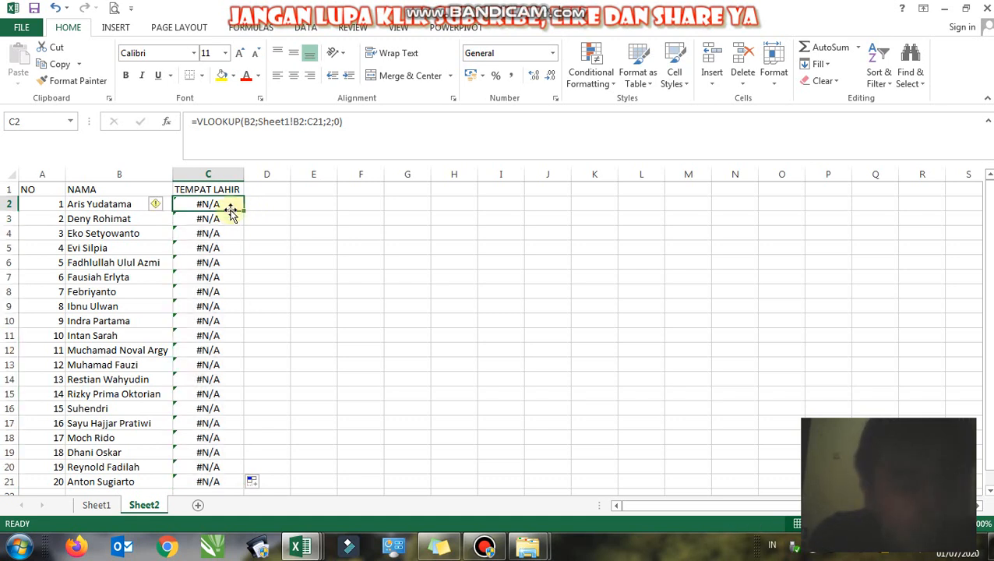
Compare the names in Sheet1 and Sheet2 of Contoh 1_J.xlsx with the full name list in Contoh 1.xlsx
left_click(101, 504)
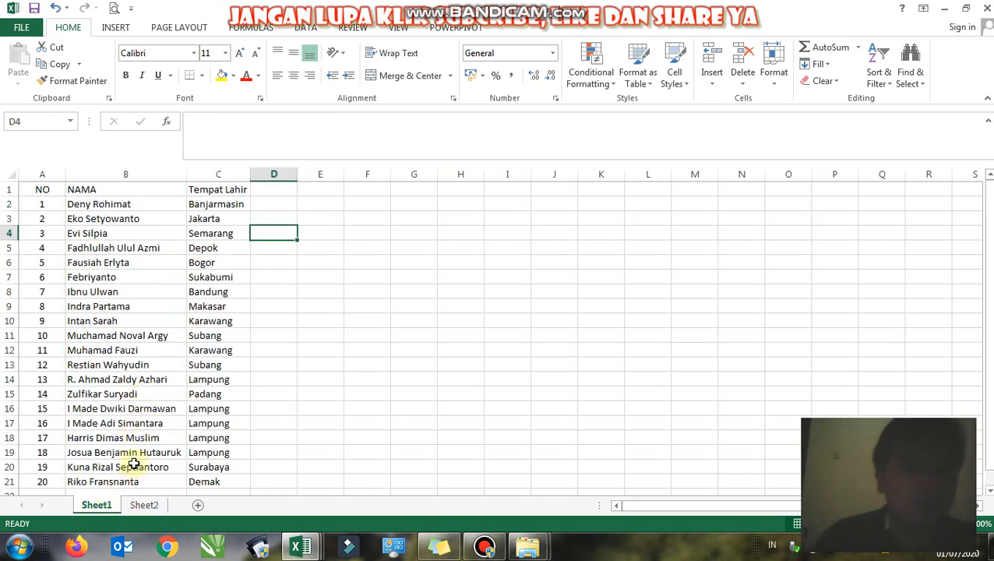
left_click(144, 504)
left_click(99, 506)
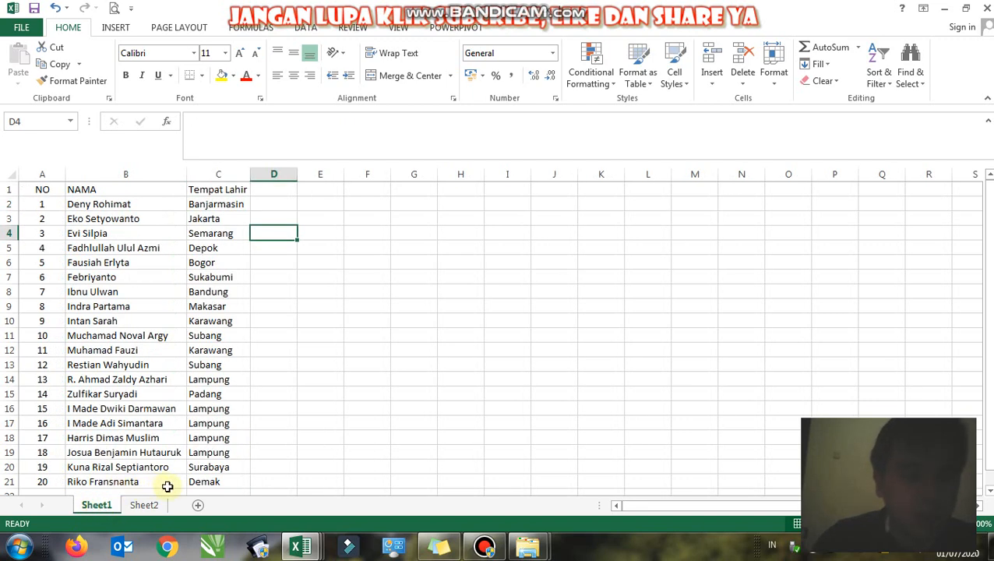
key("alt+Tab")
left_click(129, 421)
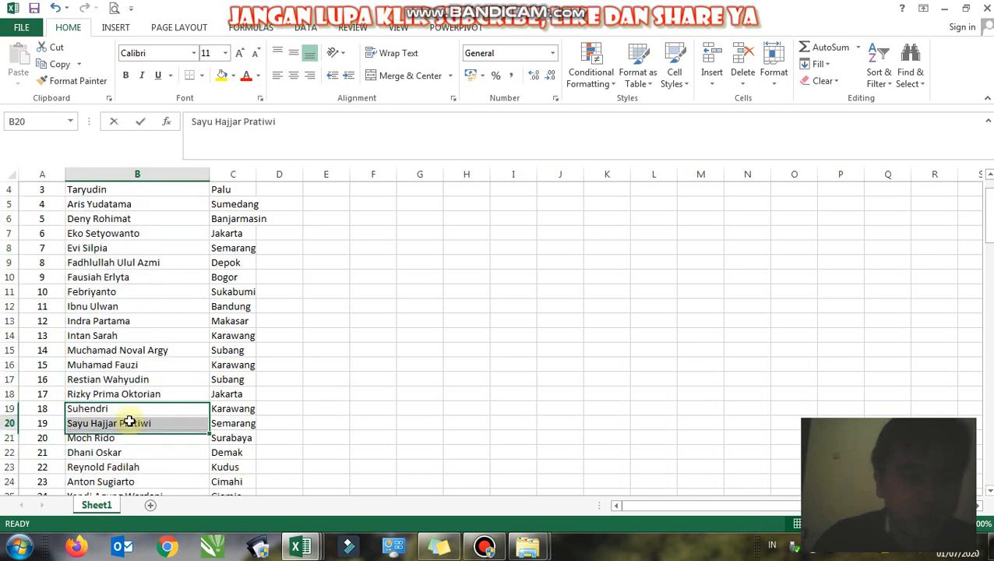
left_click(139, 293)
key("ctrl+Up")
key("Down")
key("Down")
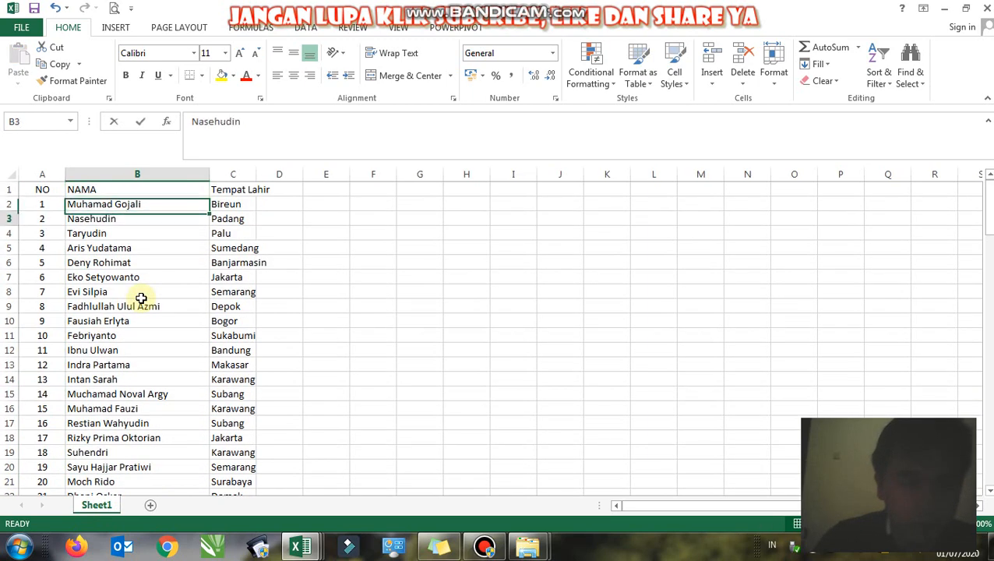
key("Down")
key("ctrl+Down")
key("Down")
key("Up")
key("Up")
key("Up")
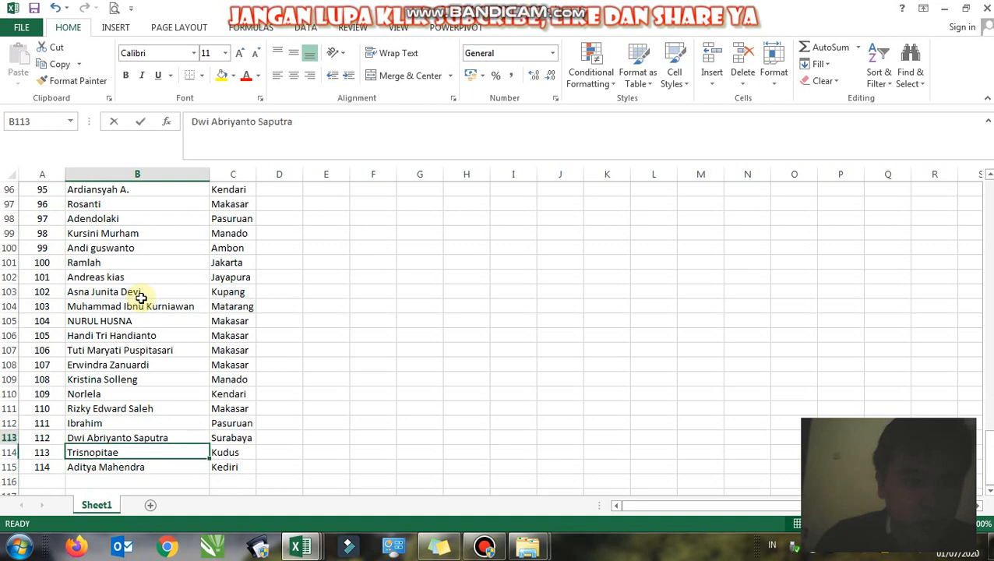
key("Up")
key("Up")
key("Up")
key("Up")
key("Up")
key("Up")
key("Up")
key("Up")
key("Up")
key("Up")
key("Up")
key("Up")
key("Up")
key("Up")
key("Up")
key("Up")
key("Up")
key("Up")
key("Up")
key("Up")
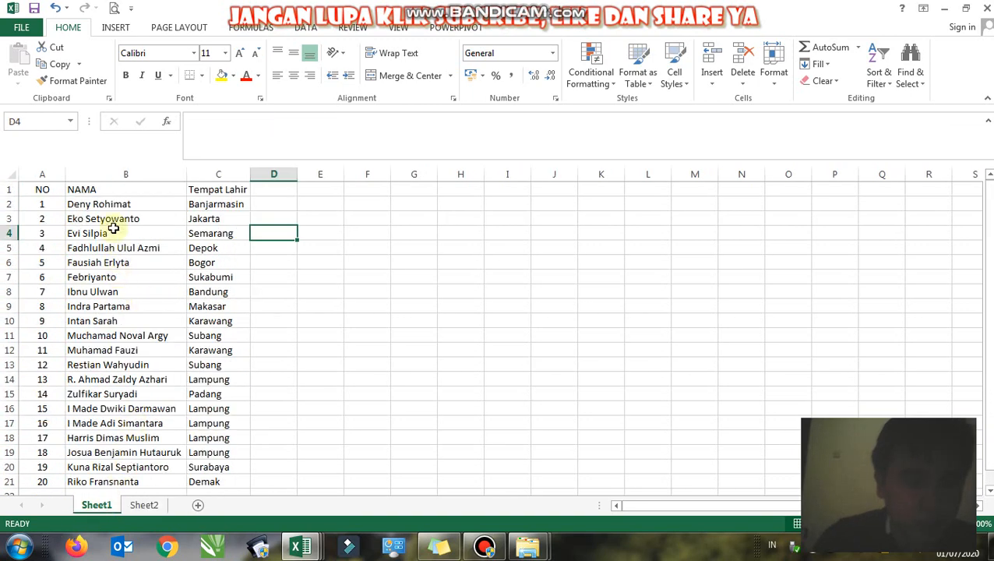
Copy the name in B3 of Sheet1 and paste it over cell B3 of Sheet2
left_click(109, 218)
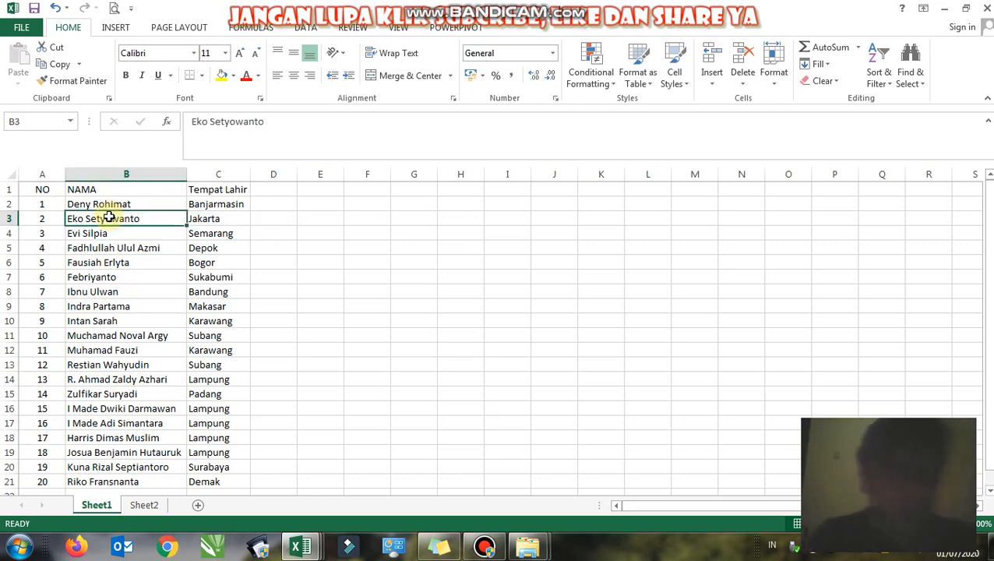
key("ctrl+c")
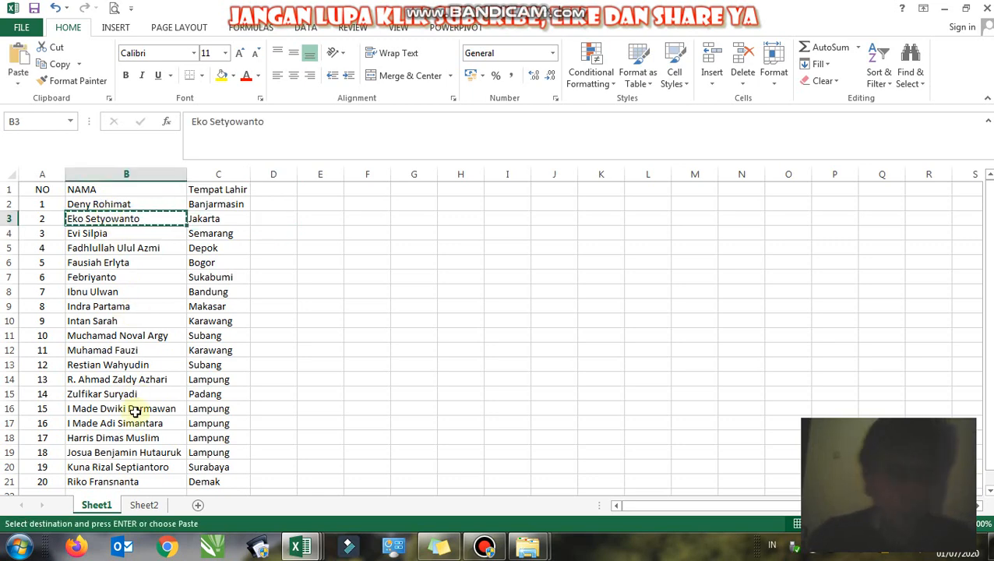
left_click(141, 506)
left_click(109, 218)
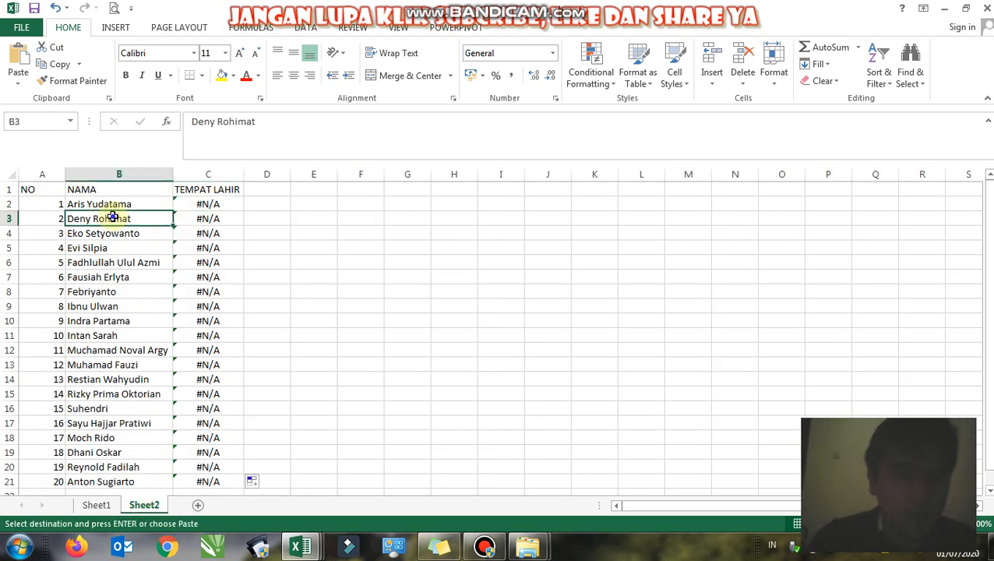
right_click(114, 218)
left_click(167, 280)
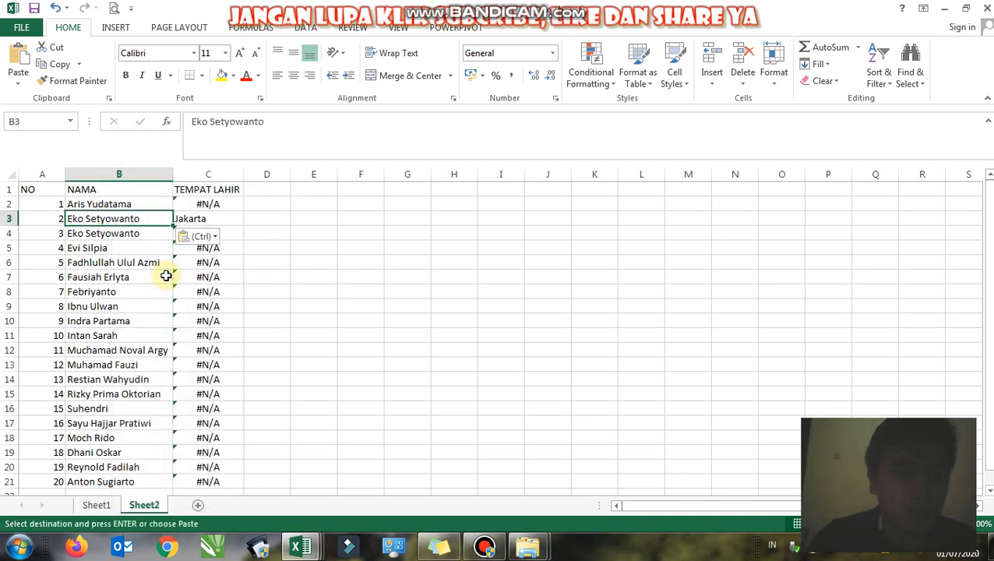
Inspect the VLOOKUP formulas in C4 and C2 of Sheet2 and their table ranges
left_click(350, 217)
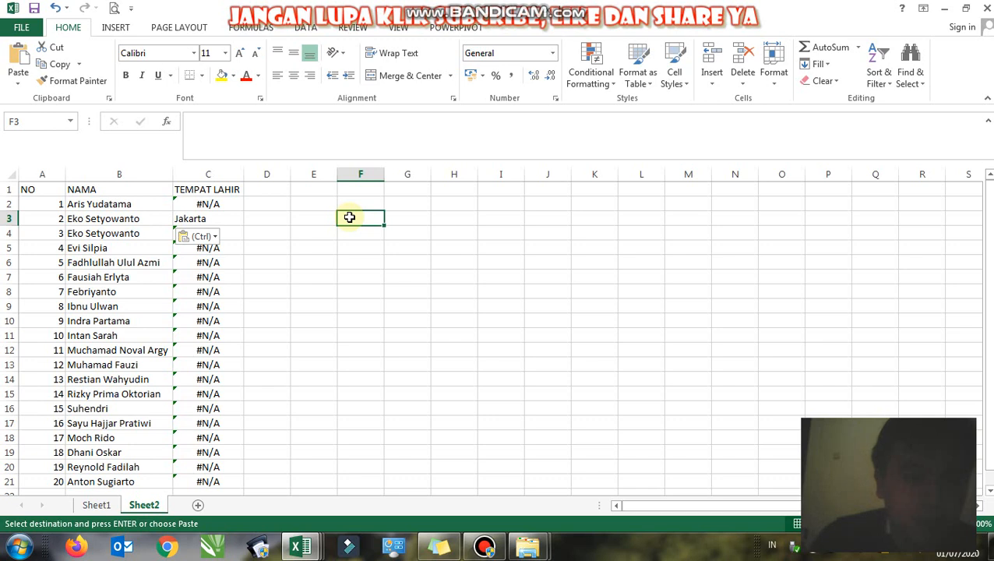
left_click(229, 234)
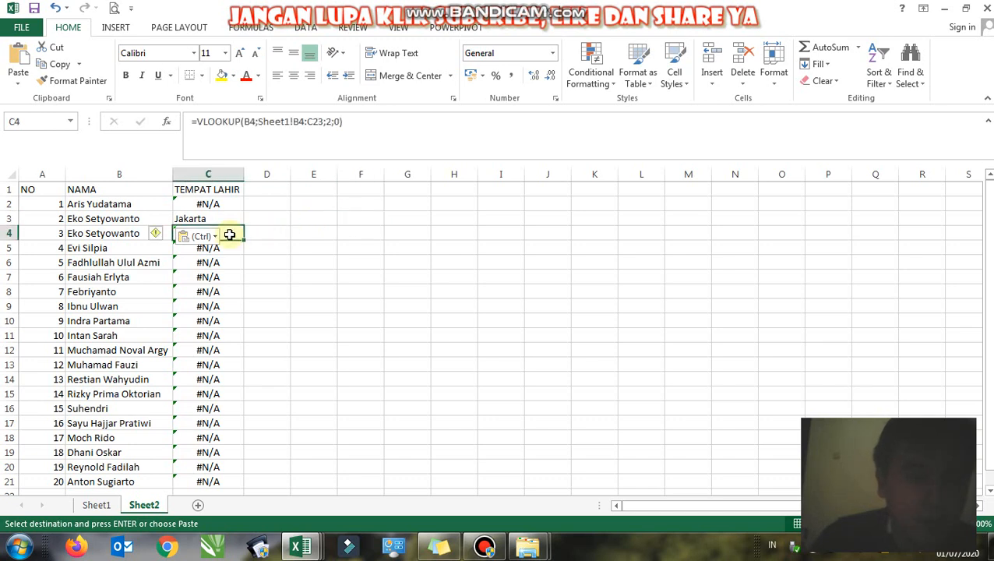
left_click(196, 204)
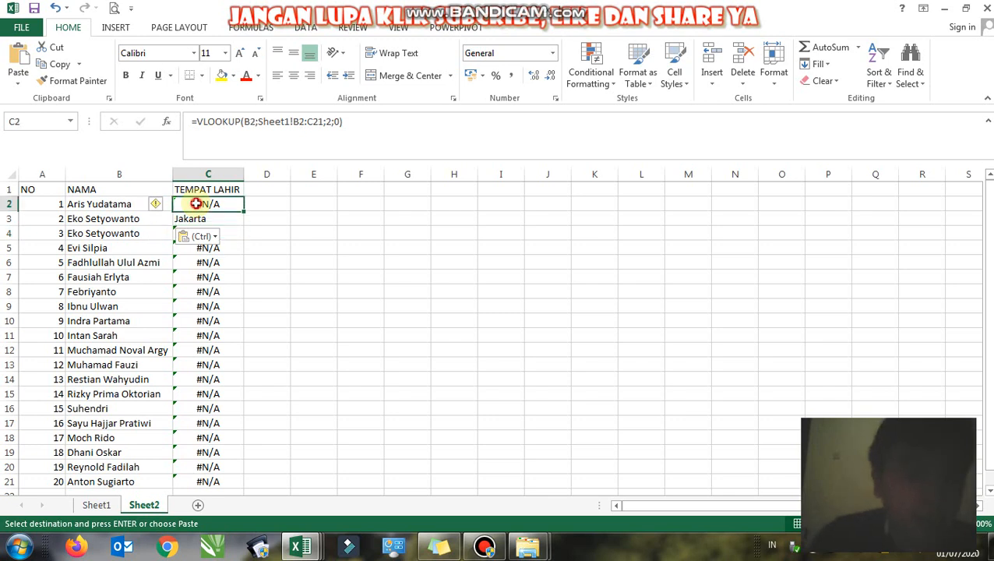
Make the column of the lookup value absolute in the C2 VLOOKUP formula, changing the reference to $B2
left_click(245, 121)
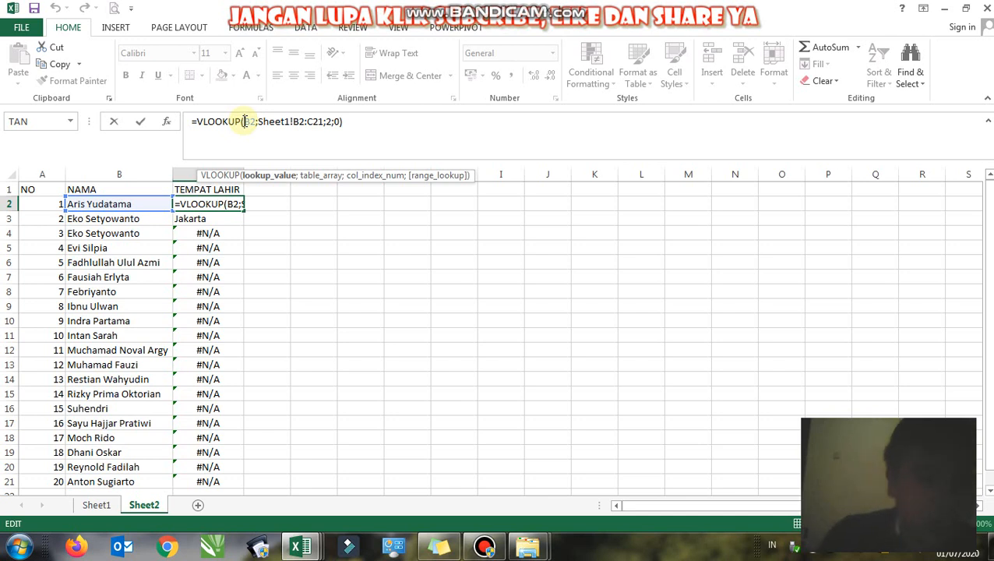
type("$")
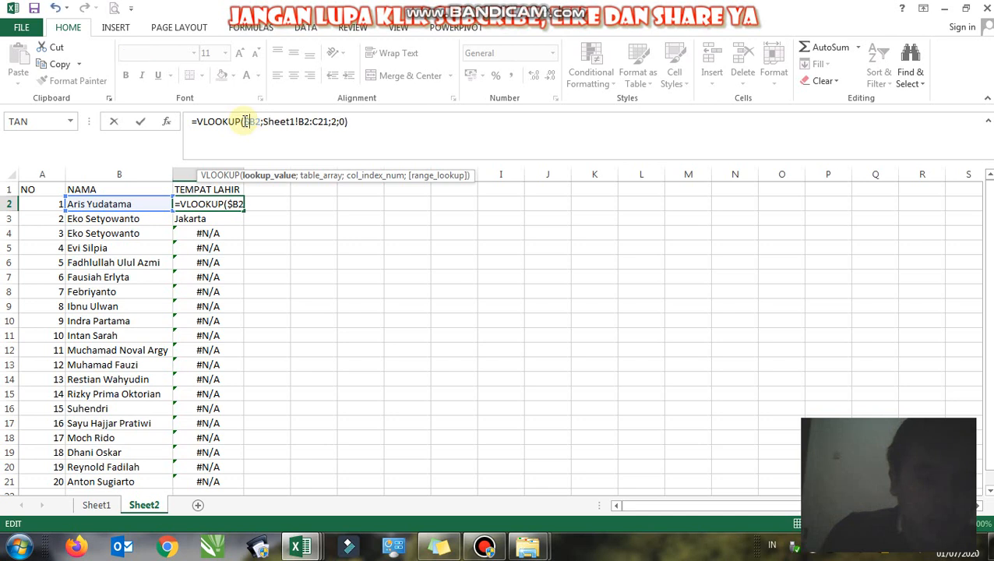
key("Return")
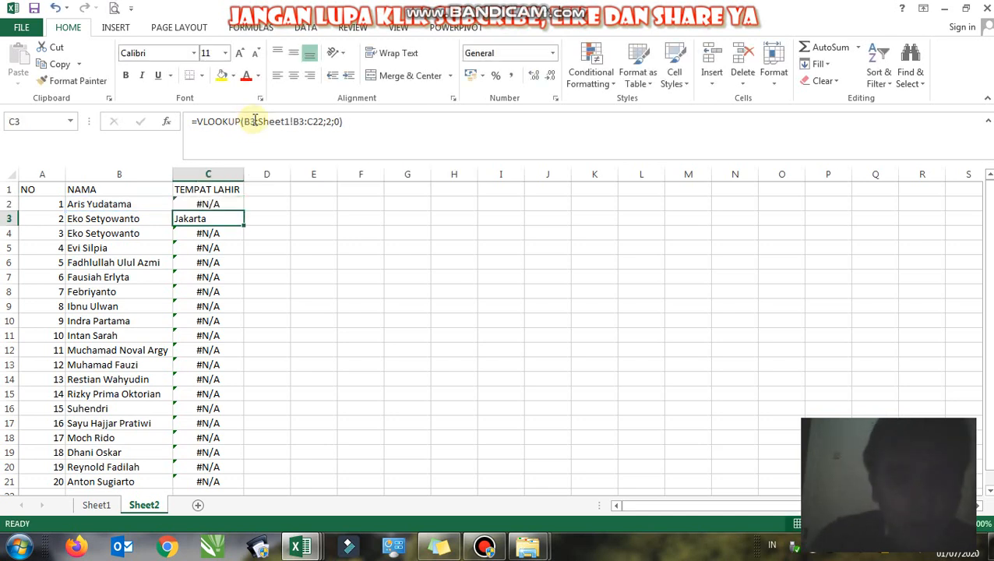
Lock the table range in the C3 VLOOKUP formula as the absolute reference Sheet1!$B$3:$C$22
left_click(297, 120)
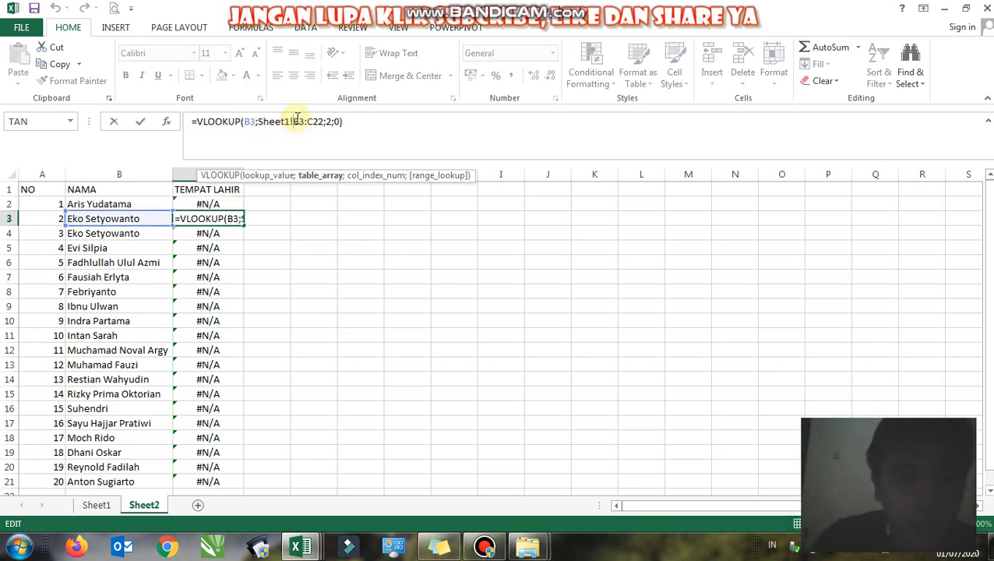
type("$")
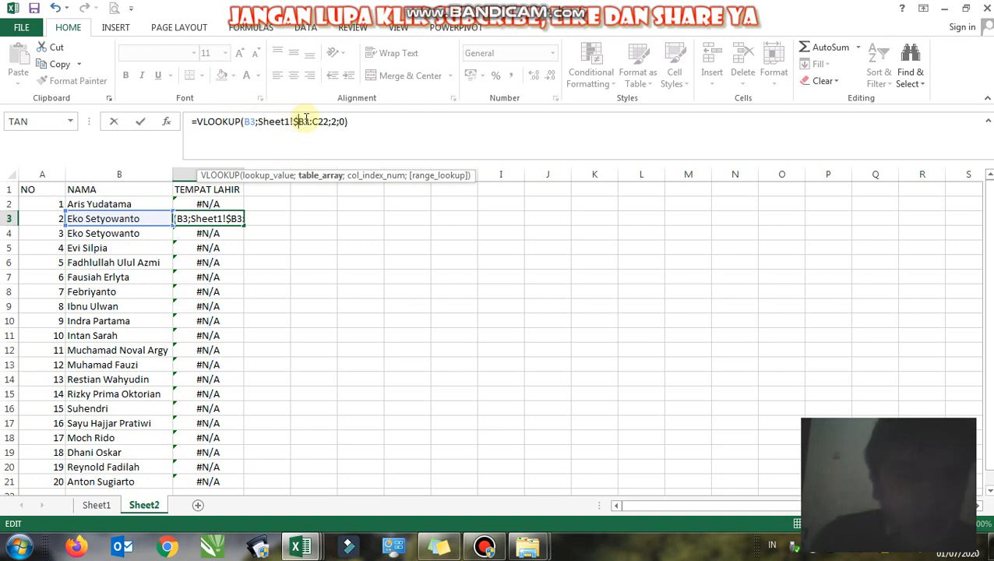
left_click(306, 120)
type("$")
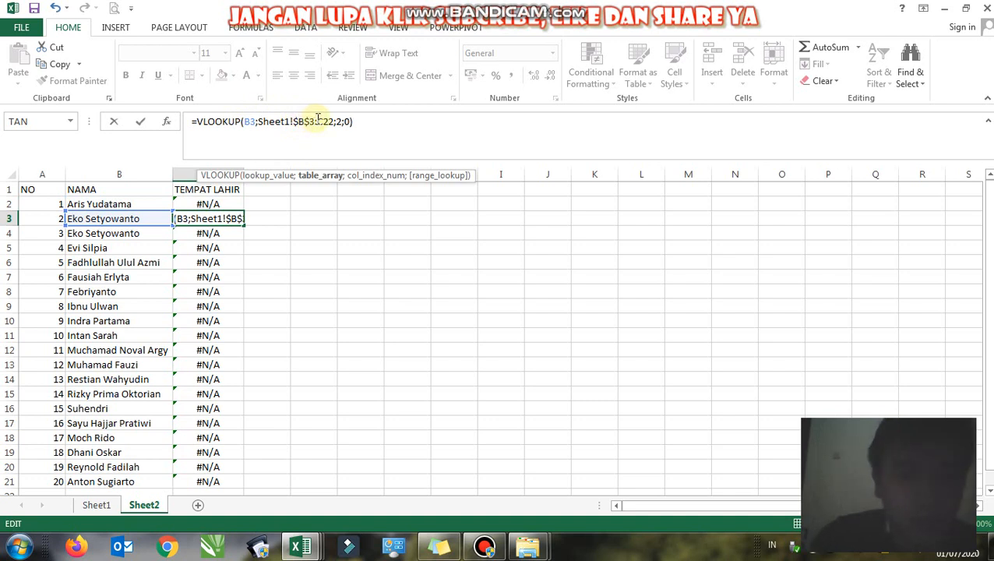
left_click(318, 121)
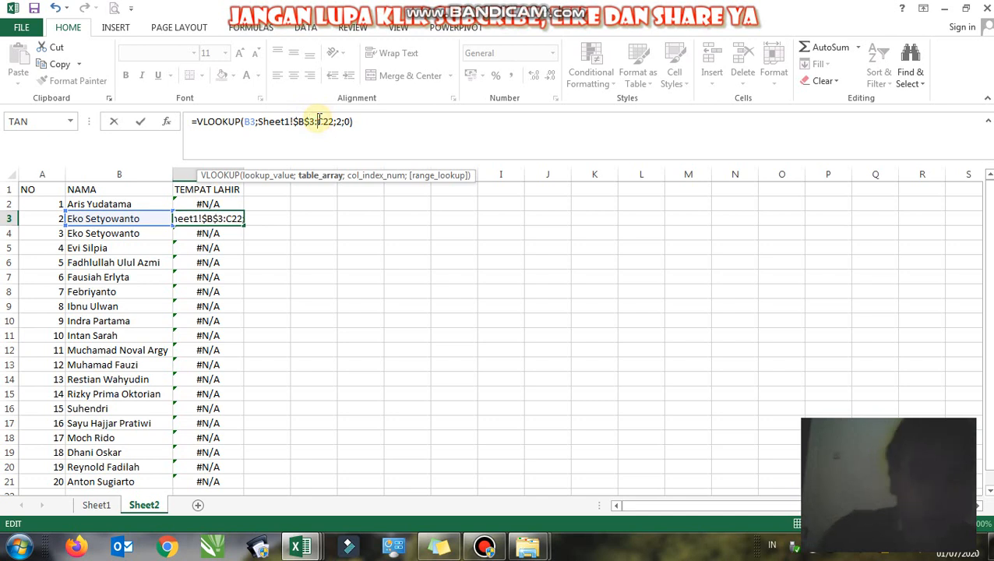
type("$")
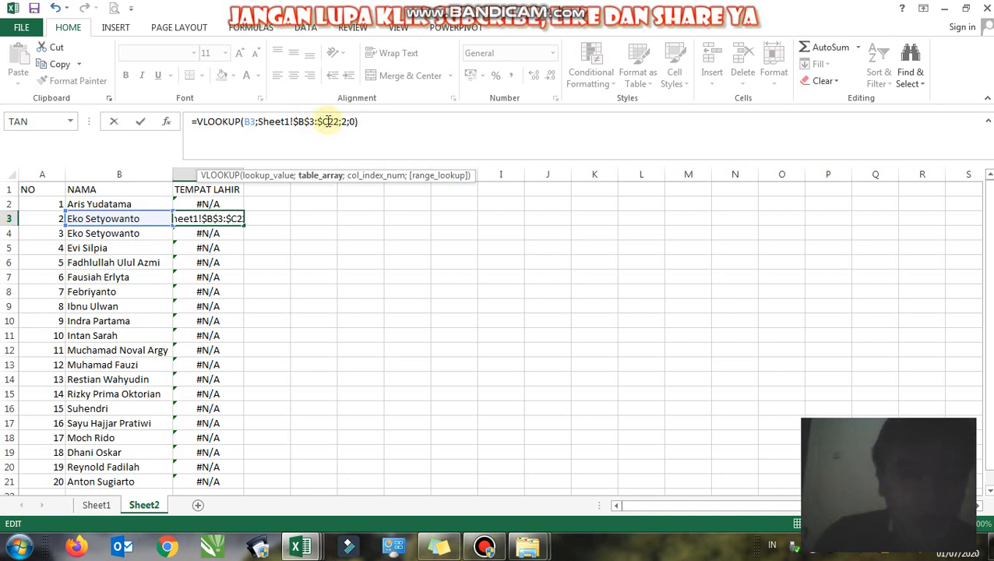
left_click(328, 120)
type("$")
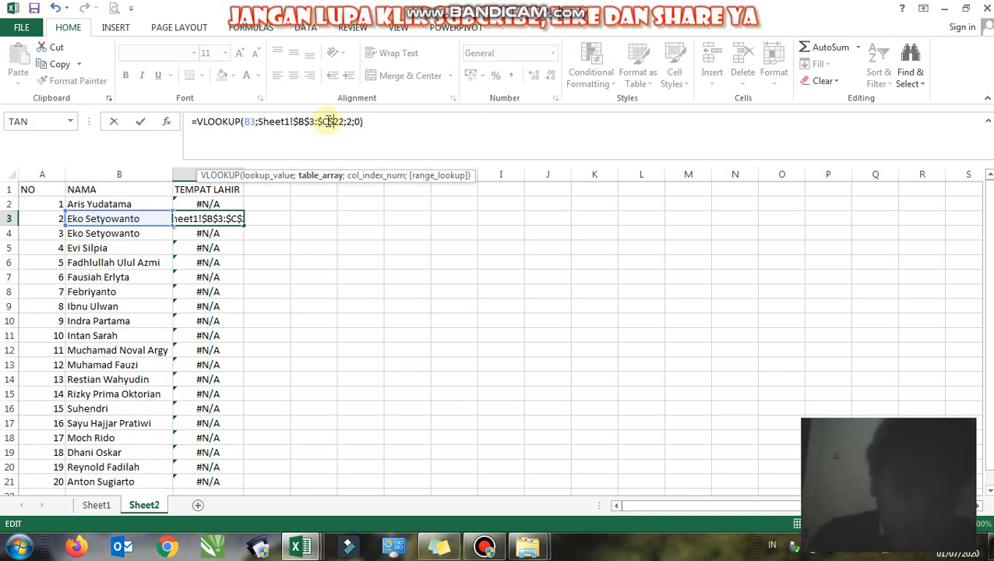
key("Return")
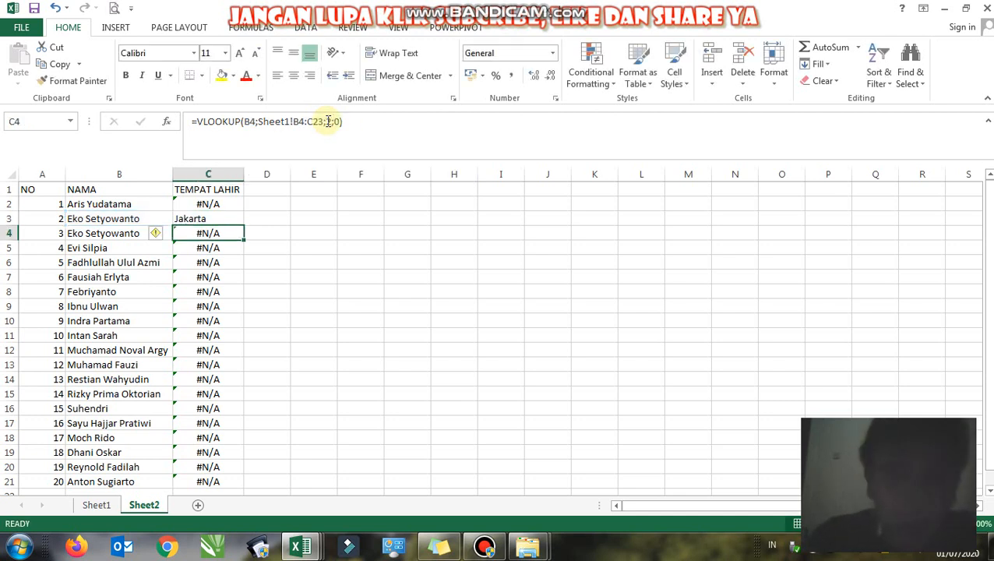
Fill the VLOOKUP formula with the locked table range from C3 down to C21
left_click(234, 220)
double_click(243, 224)
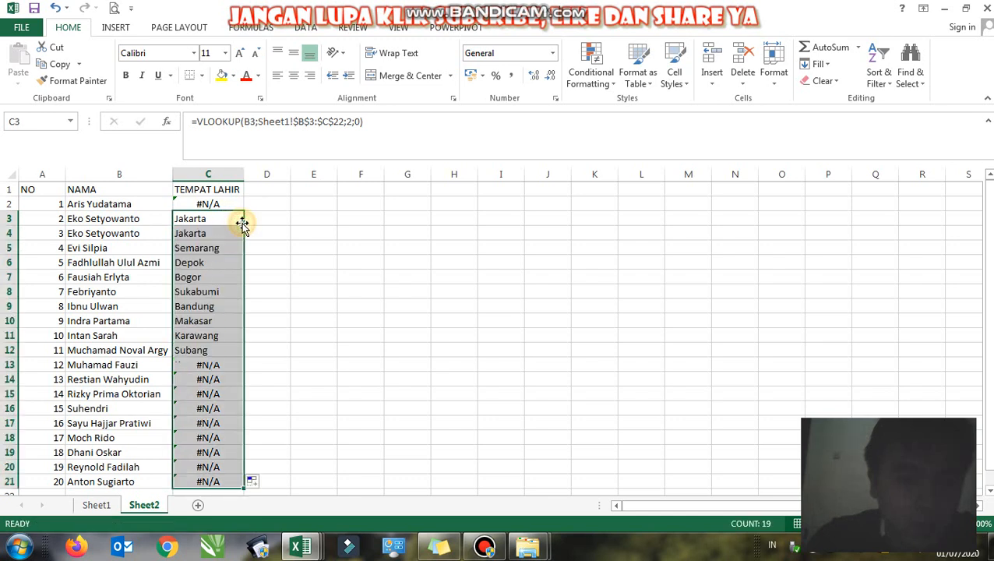
left_click(272, 246)
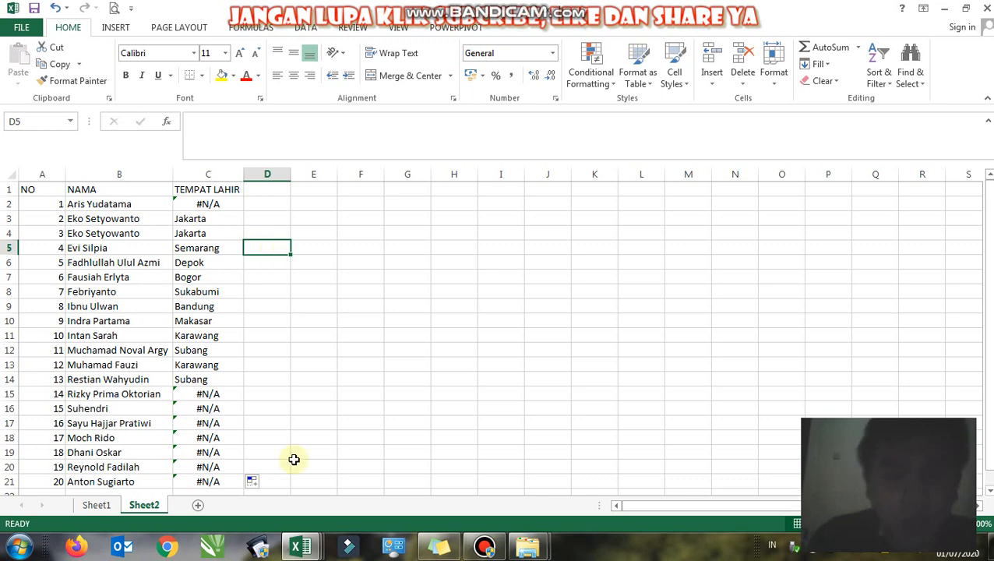
left_click(484, 546)
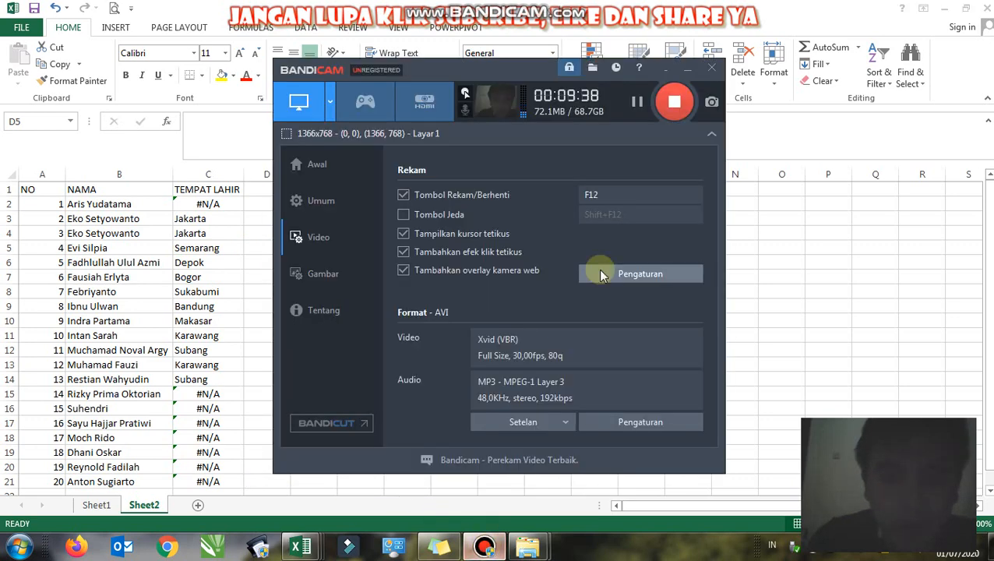